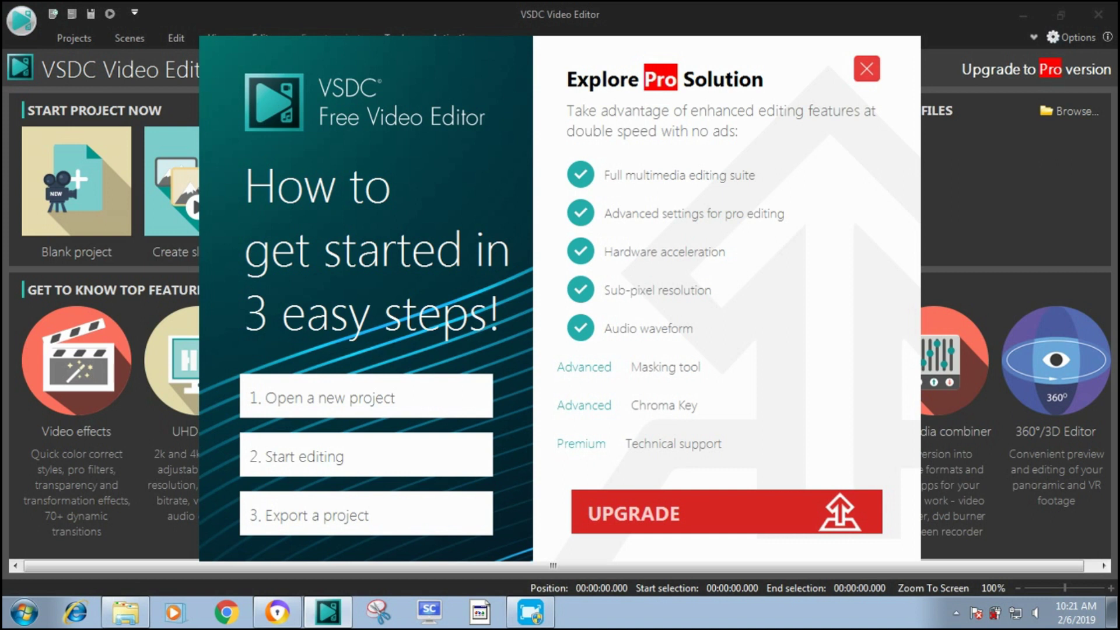
# Dismiss the upgrade offer and import the sample video Wildlife.wmv as the content of a new project.
pyautogui.click(866, 69)
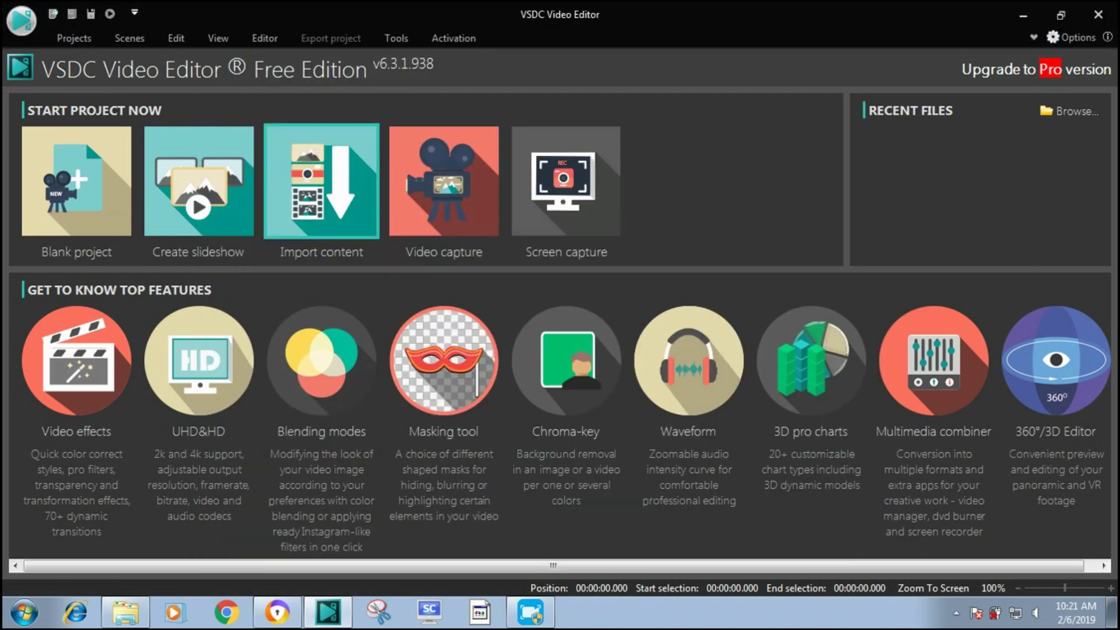
pyautogui.click(336, 189)
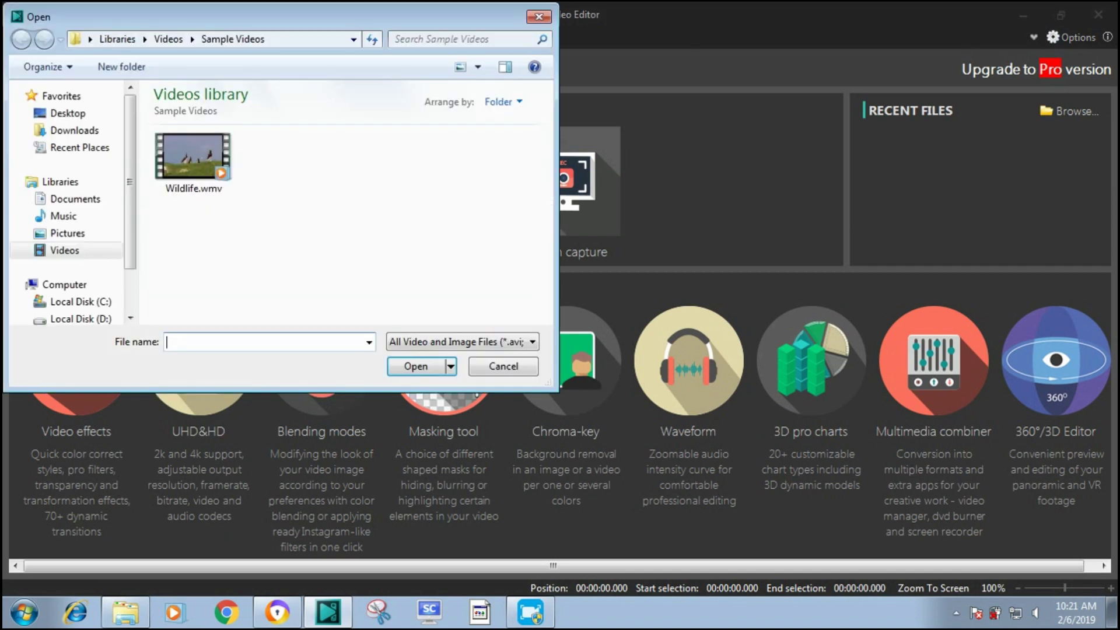
pyautogui.click(193, 158)
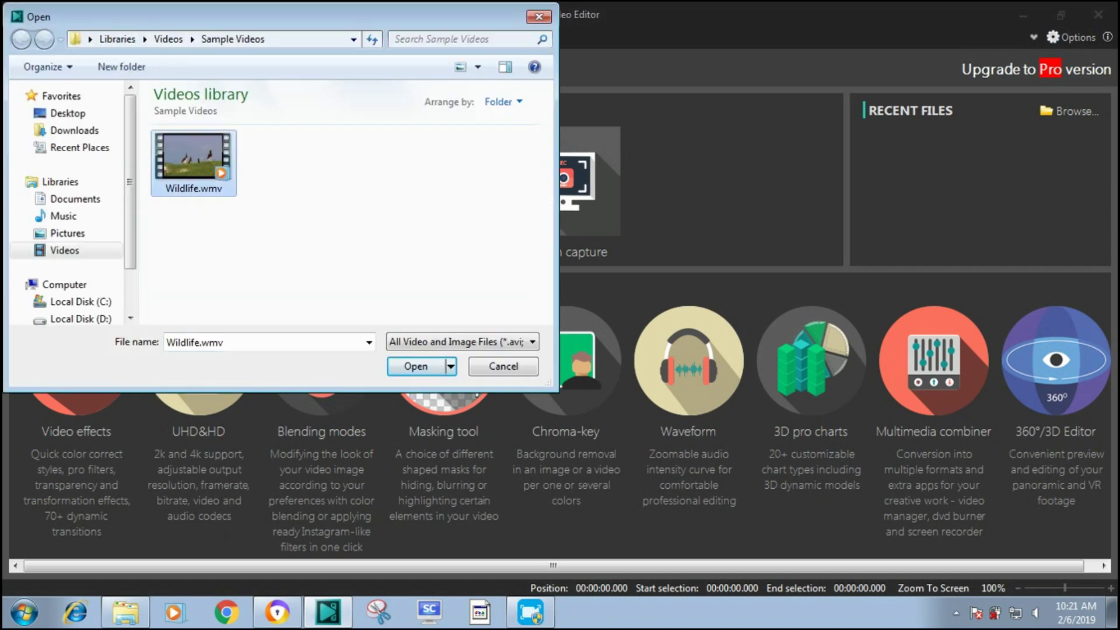
pyautogui.press('Return')
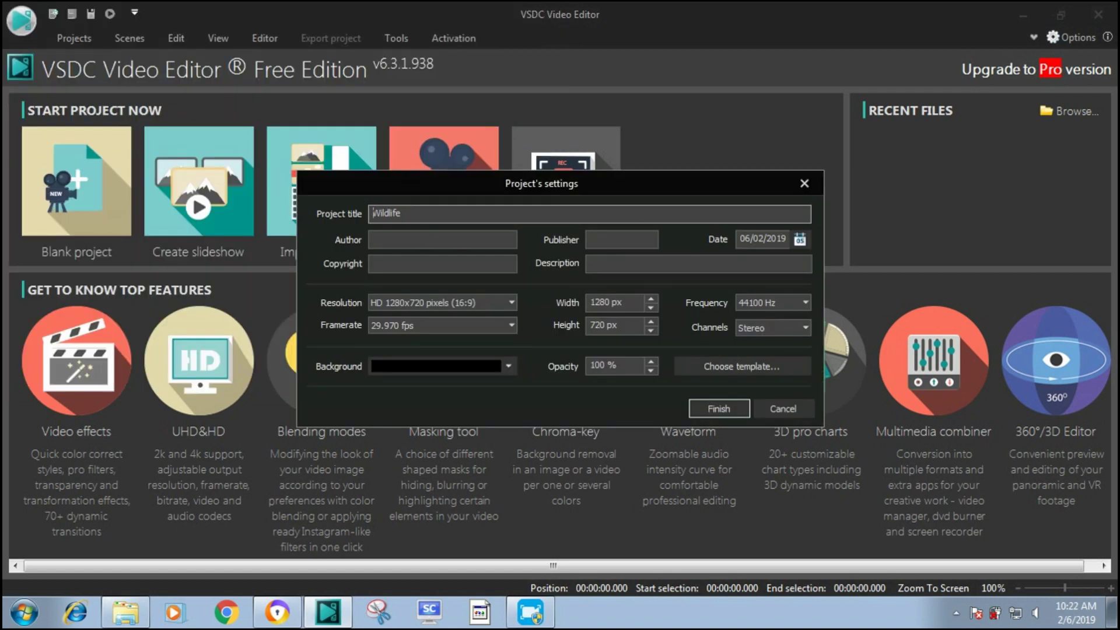
# Title the project AAAA, create it with the remaining default settings, and briefly preview the imported video.
pyautogui.doubleClick(429, 215)
pyautogui.write('AAAA')
pyautogui.press('Return')
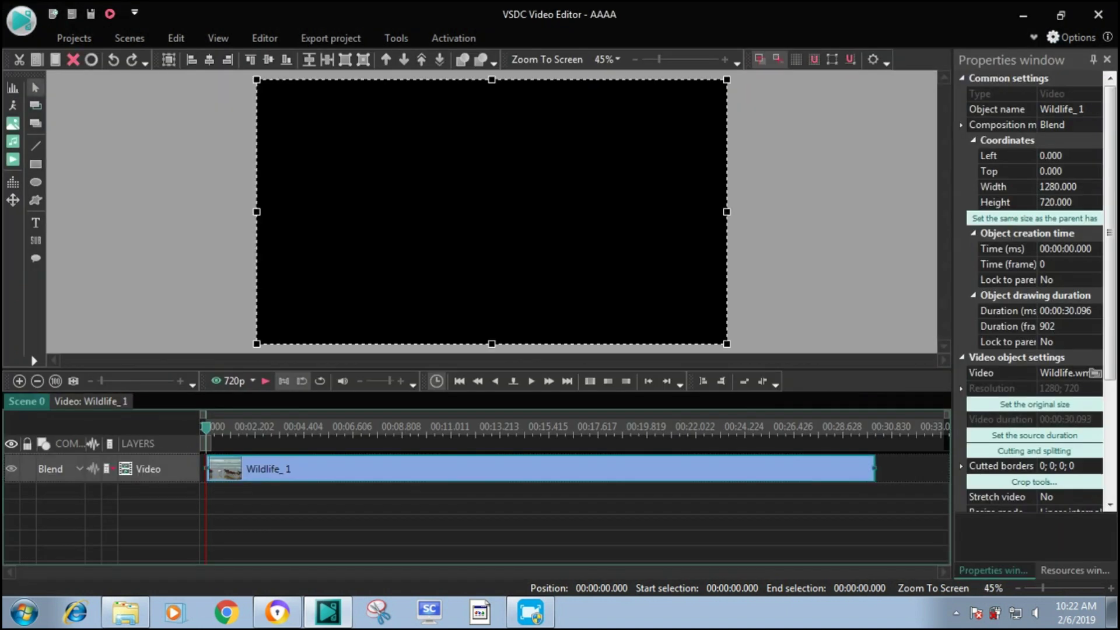
pyautogui.click(265, 381)
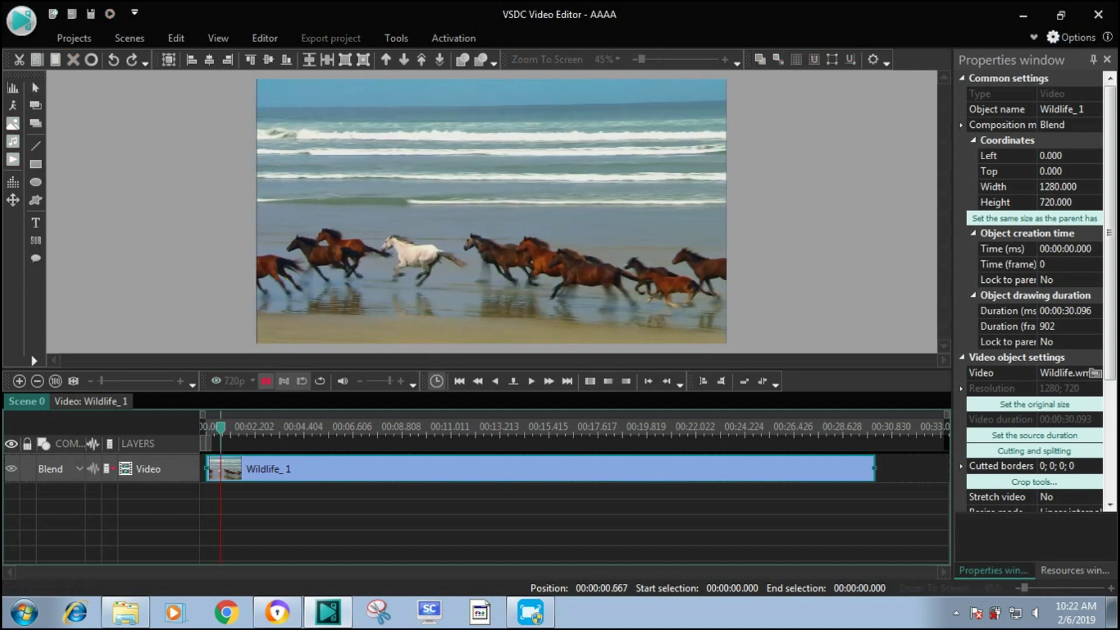
pyautogui.press('space')
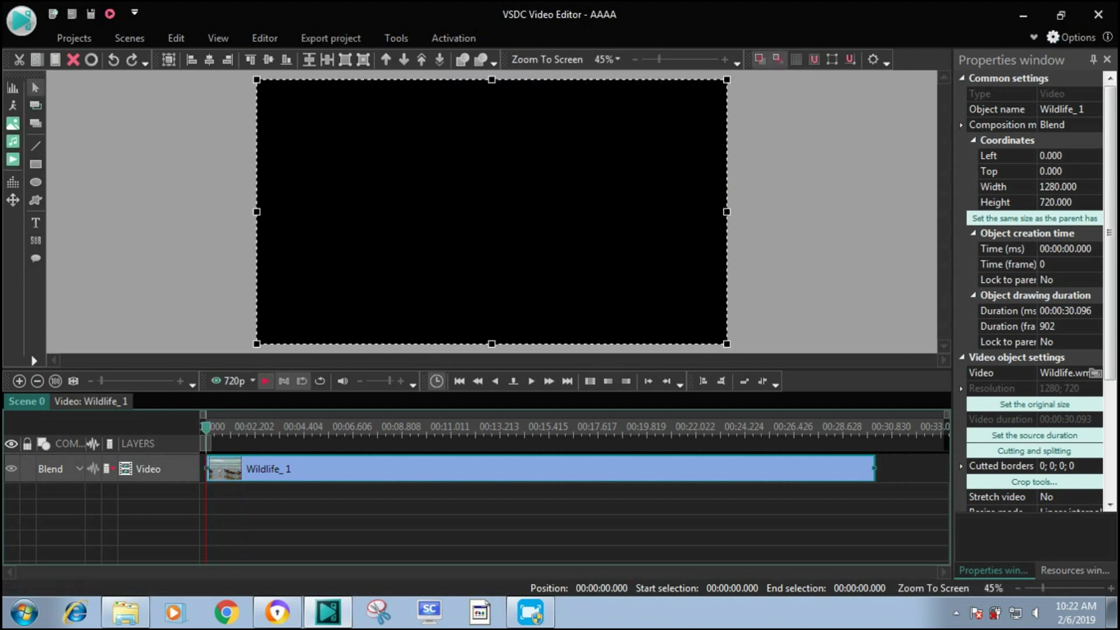
# Add a text object from the cursor position with the default duration, reading "di Undang Online".
pyautogui.click(36, 222)
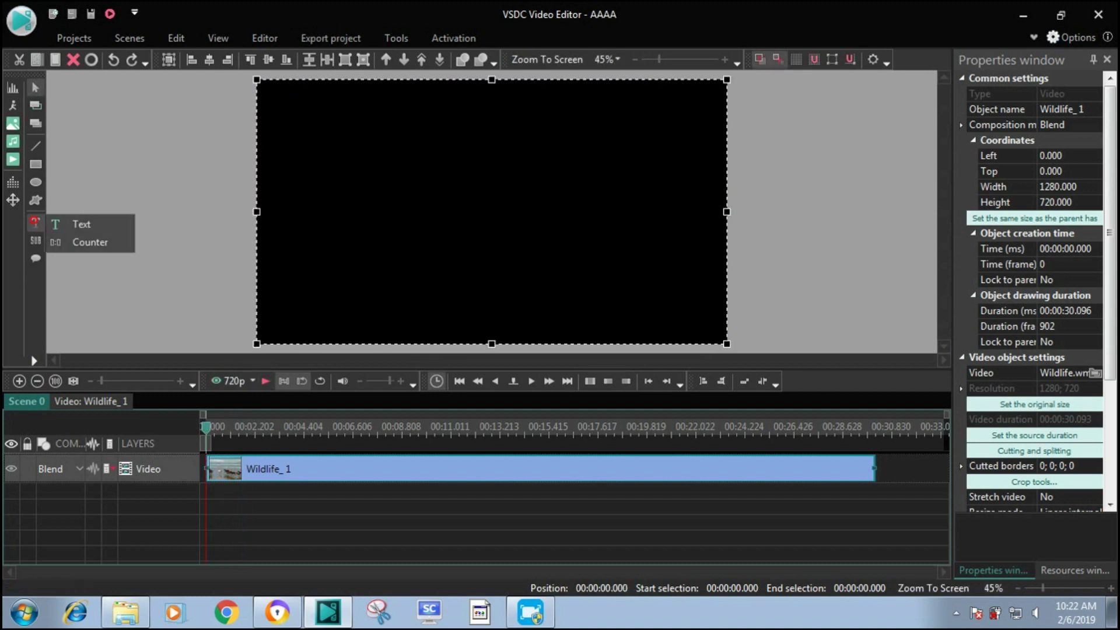
pyautogui.click(79, 224)
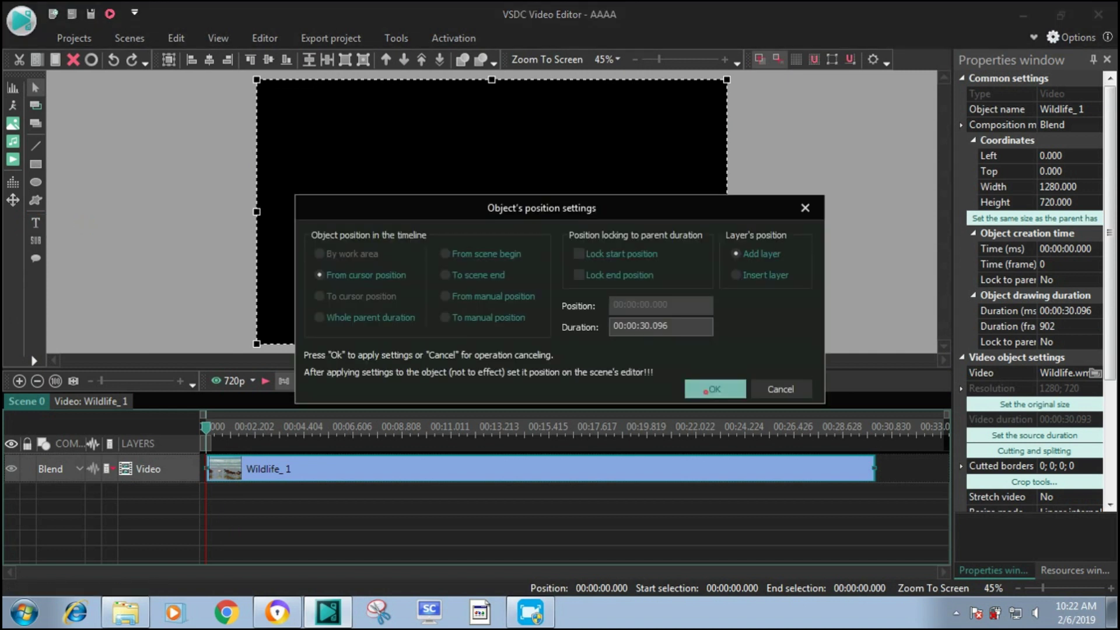
pyautogui.click(714, 389)
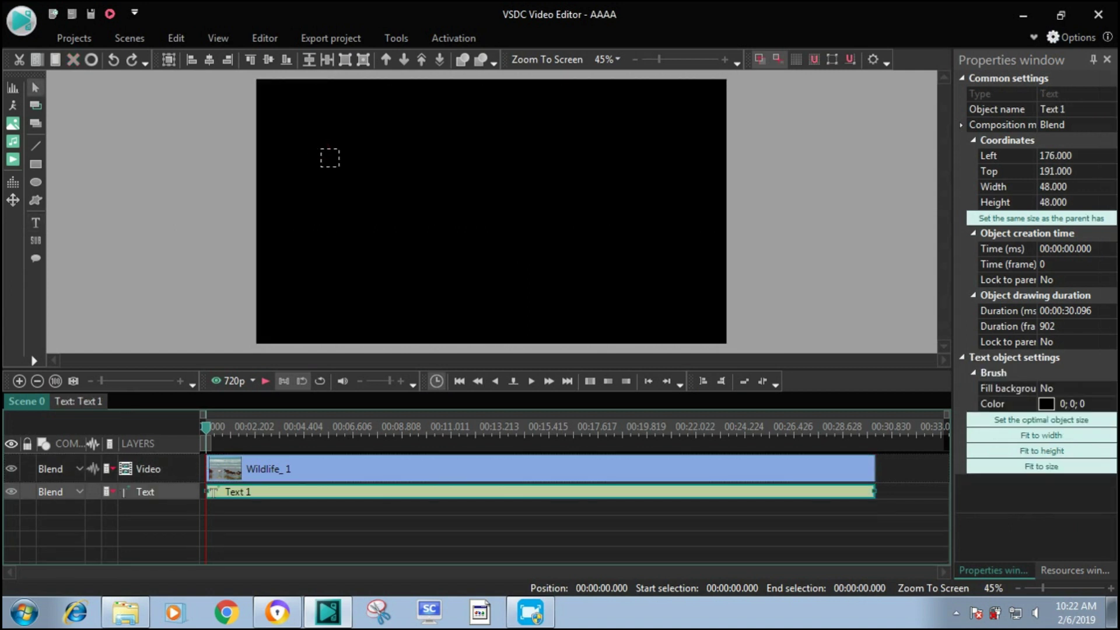
pyautogui.write('di Undang O')
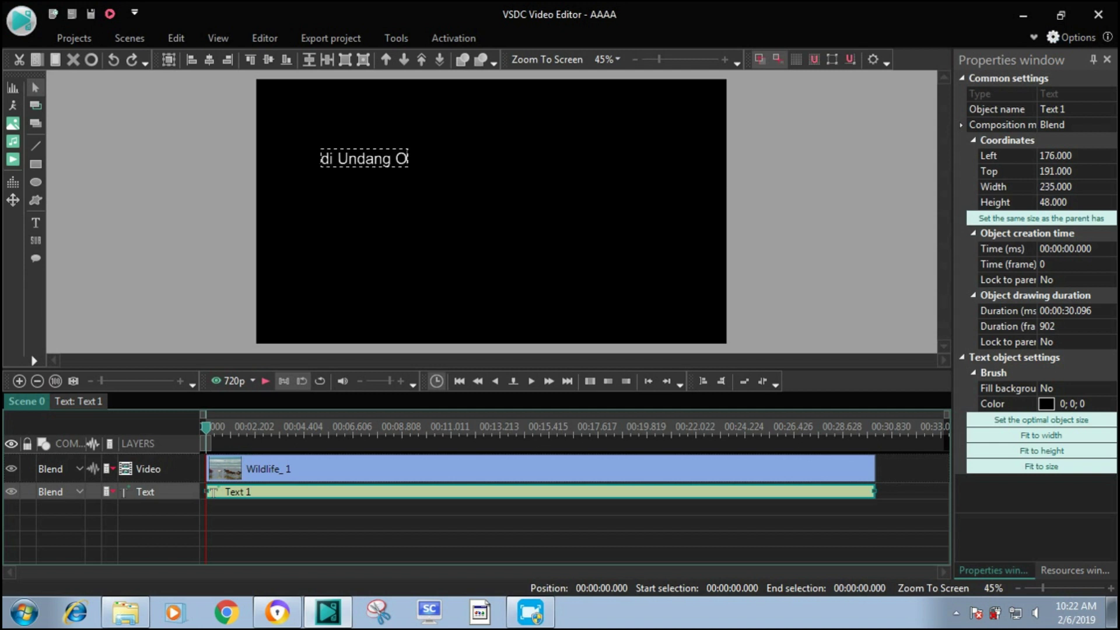
pyautogui.write('nlinn')
pyautogui.press('BackSpace')
pyautogui.write('e')
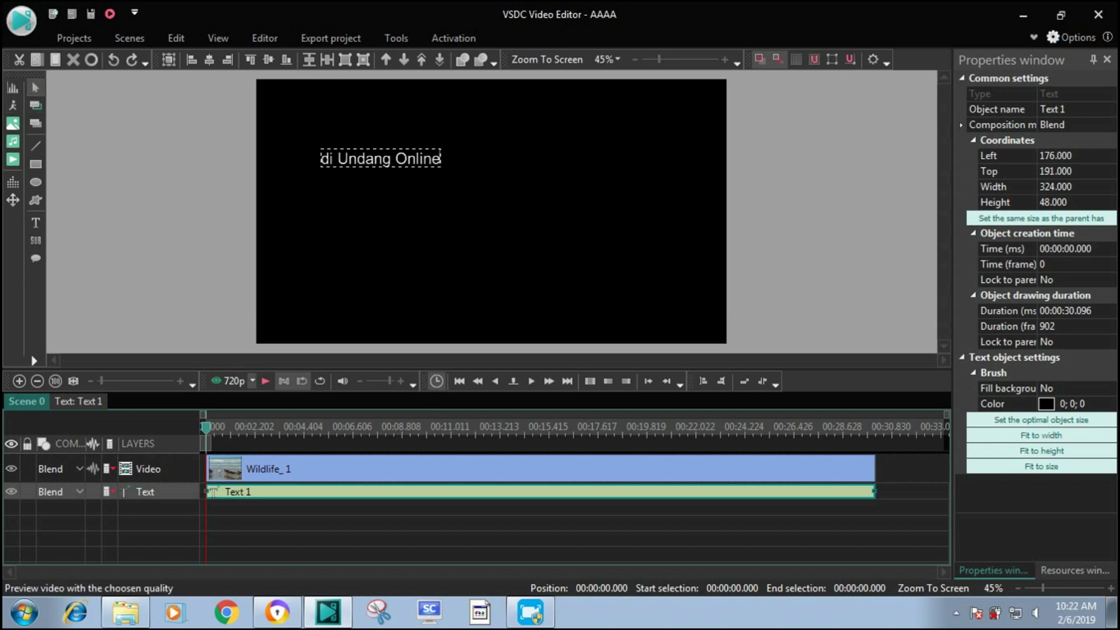
# Preview the text over the video and move it to the lower-left corner of the frame, about 56 from the left and 629 from the top.
pyautogui.click(110, 13)
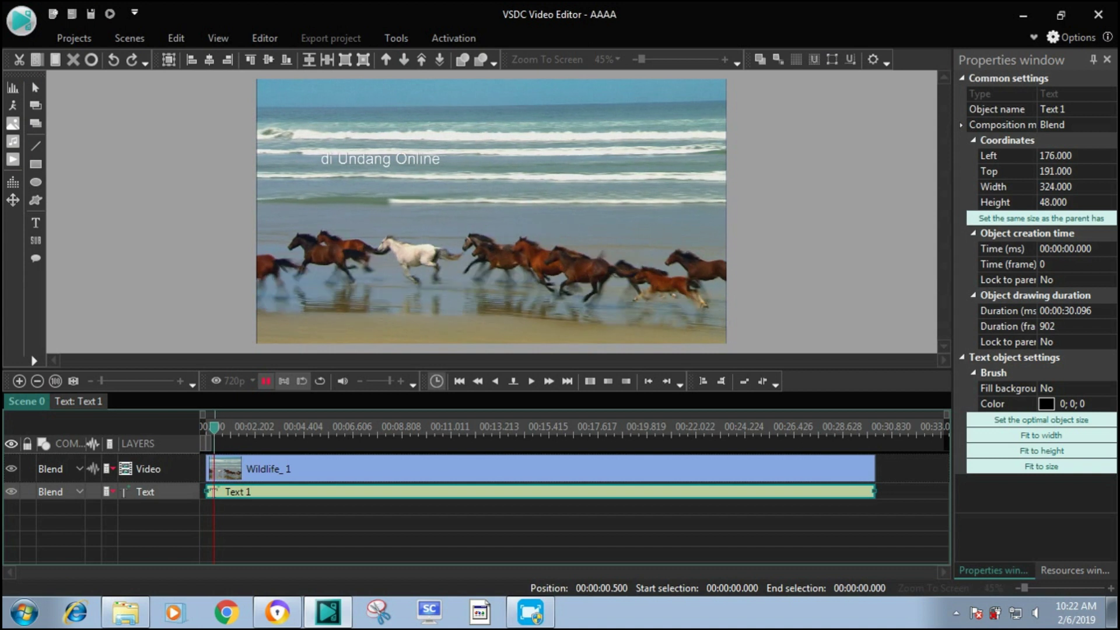
pyautogui.click(110, 13)
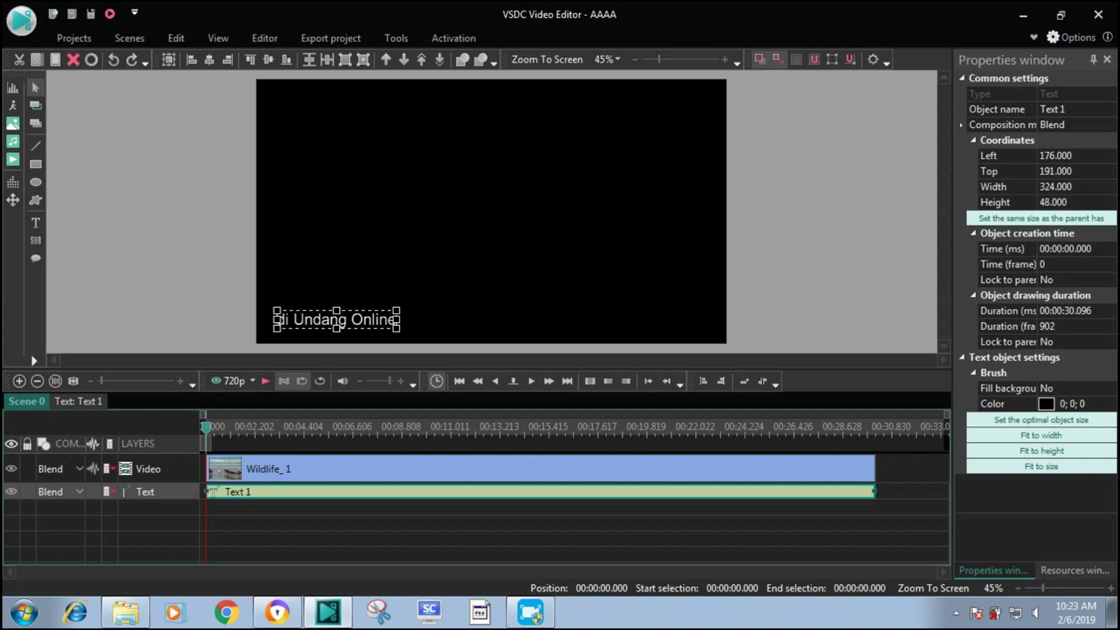
# Select the whole text "di Undang Online", try a 72 pt font size, and settle on 48 pt.
pyautogui.doubleClick(309, 319)
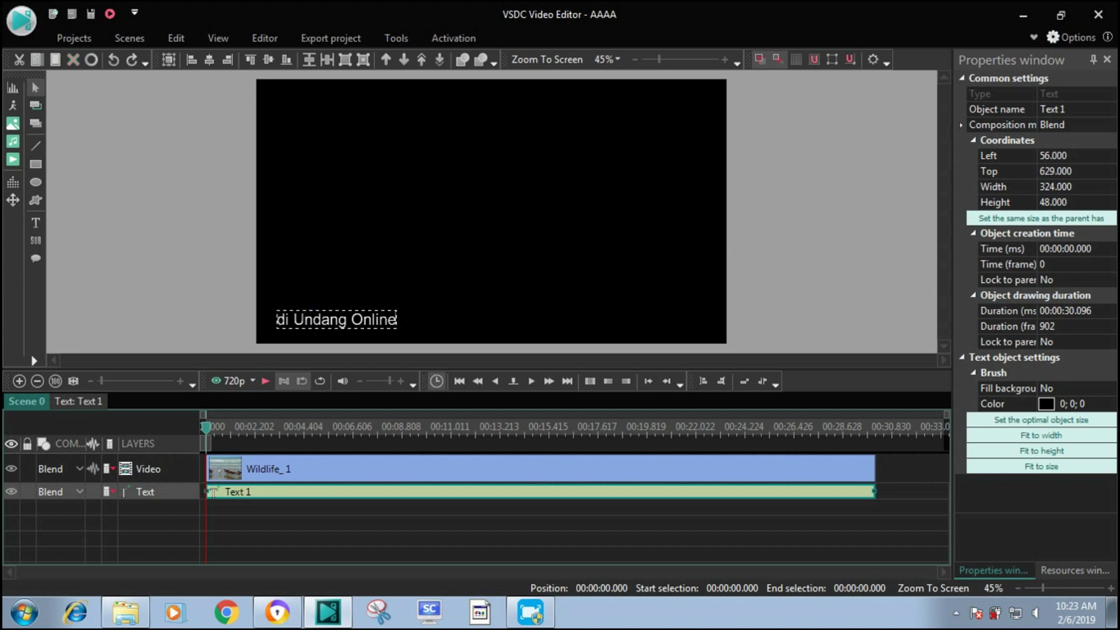
pyautogui.hotkey('ctrl', 'a')
pyautogui.click(265, 38)
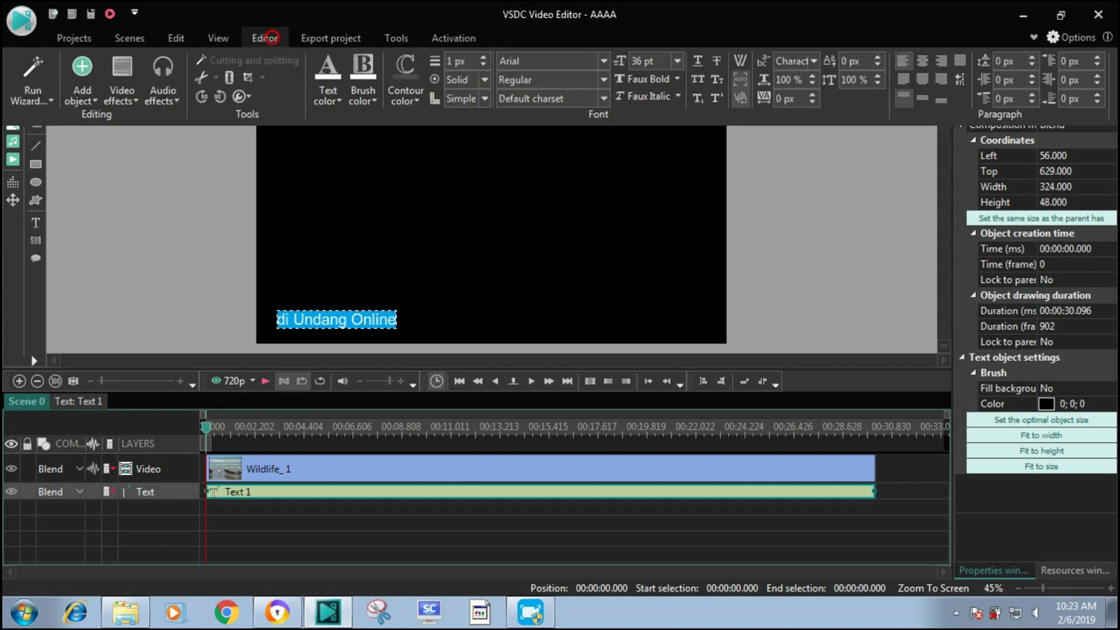
pyautogui.click(676, 61)
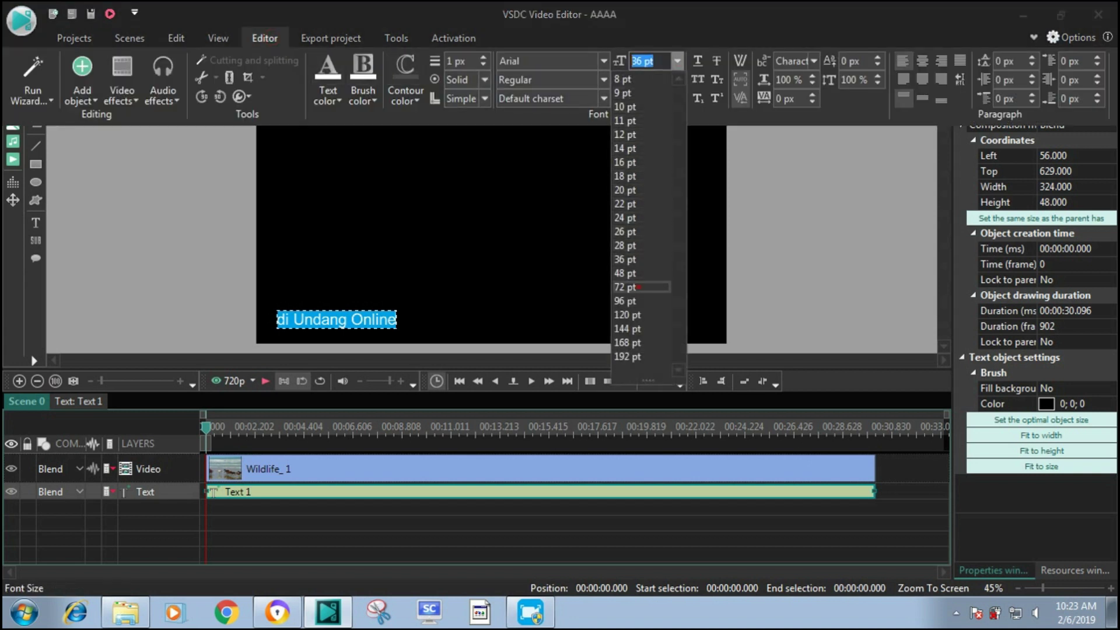
pyautogui.click(627, 286)
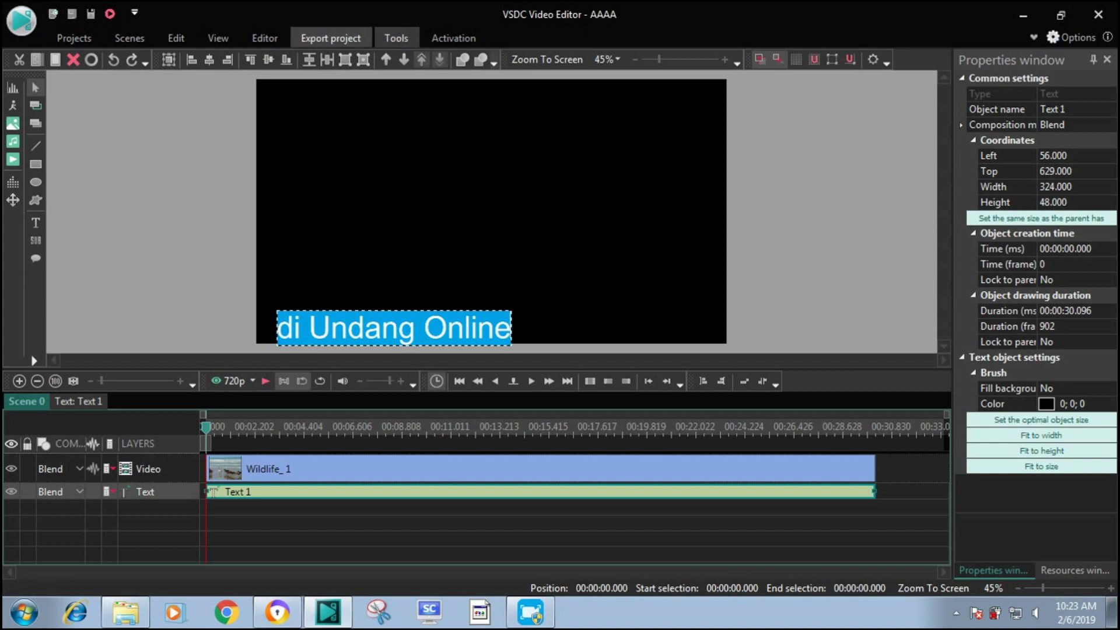
pyautogui.click(262, 36)
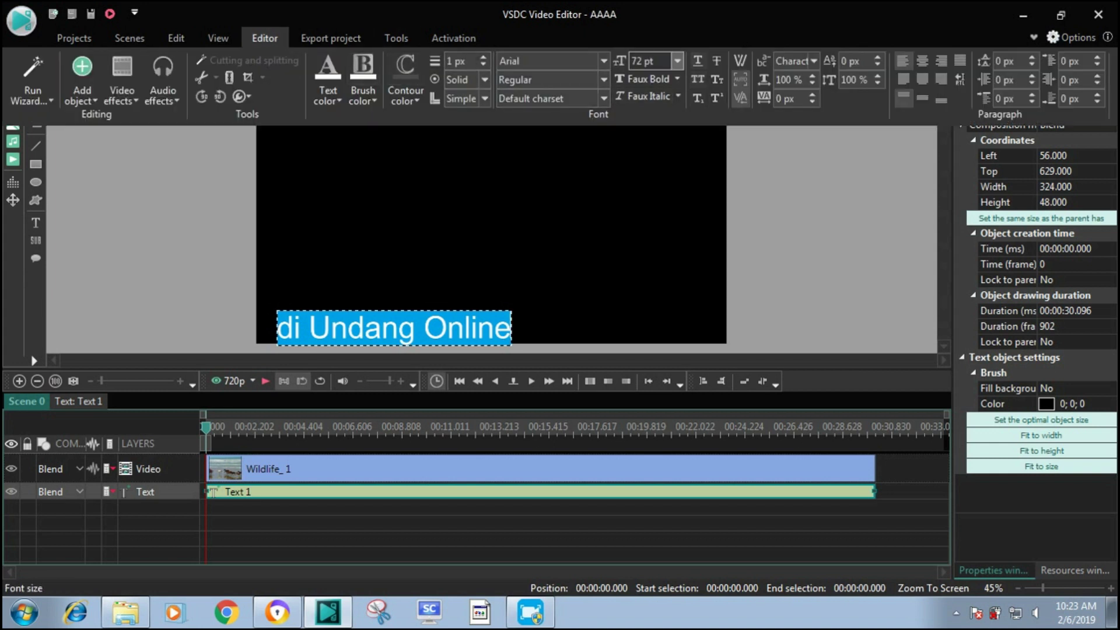
pyautogui.click(676, 61)
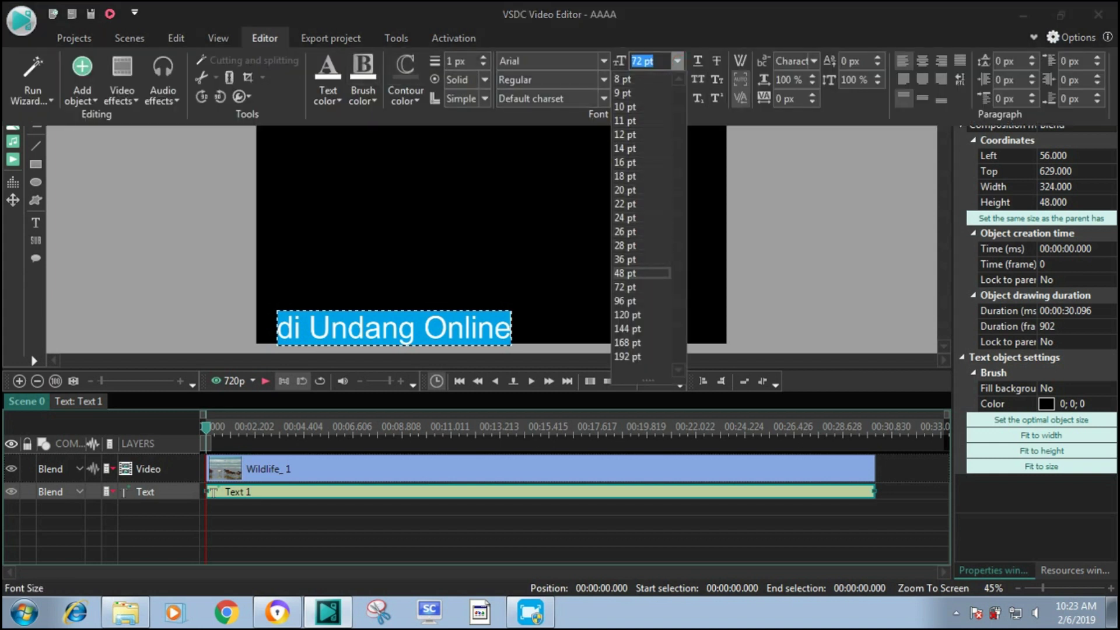
pyautogui.click(626, 273)
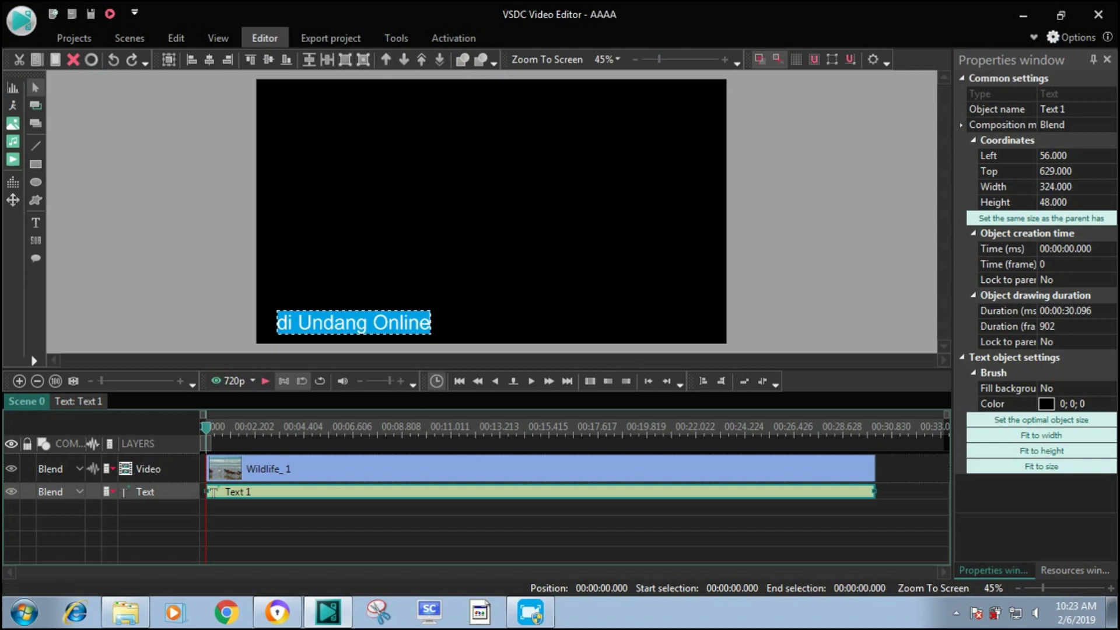
# Set the selected text's font style to Bold and finish editing it.
pyautogui.click(265, 38)
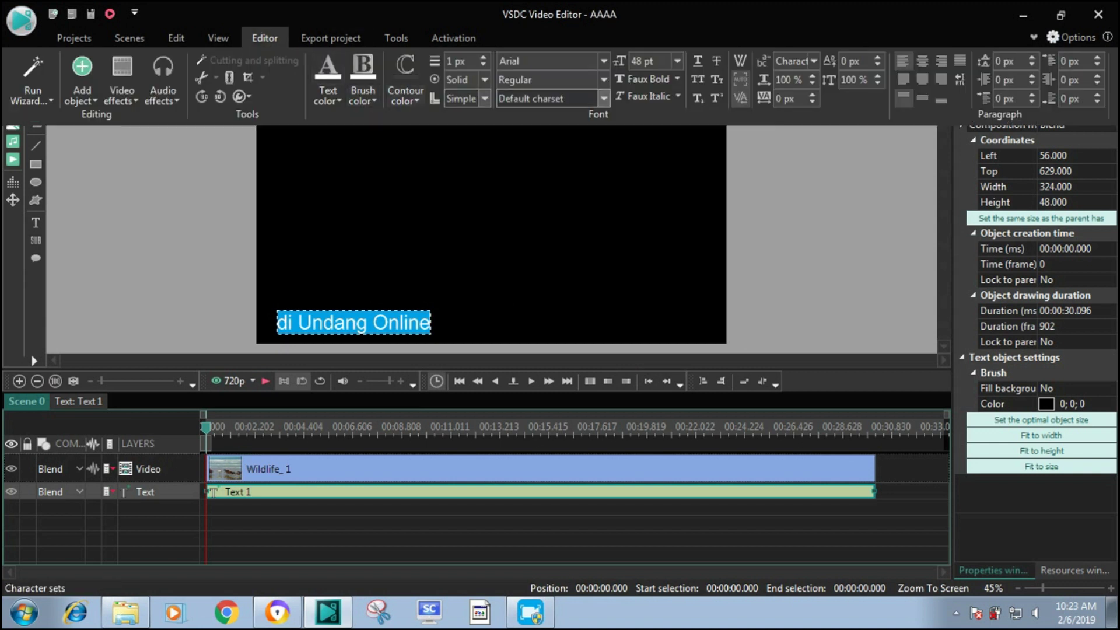
pyautogui.click(604, 80)
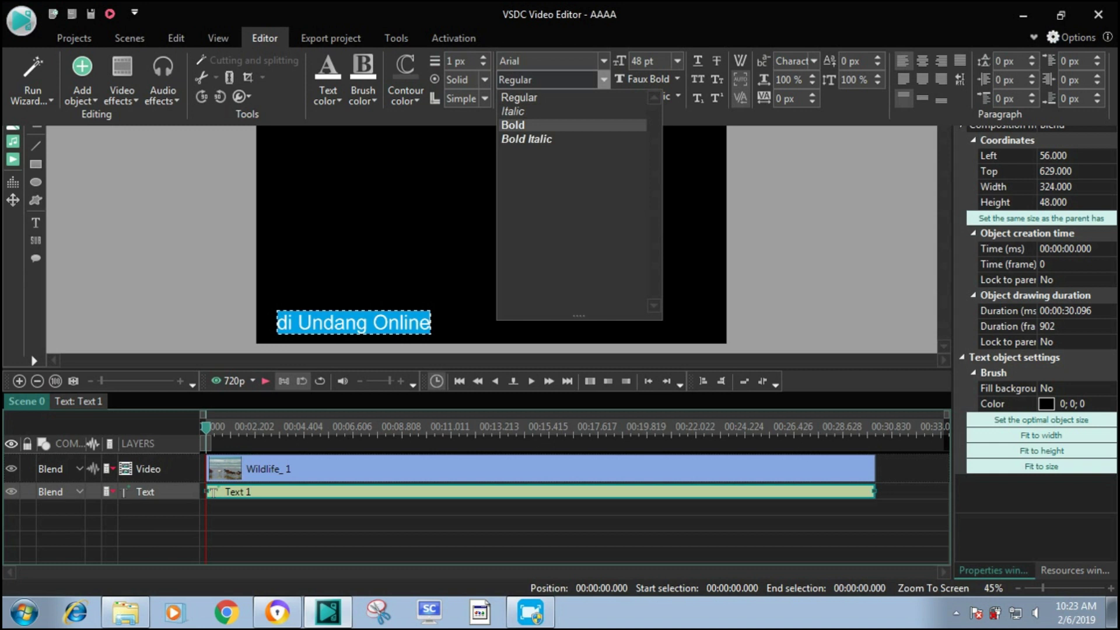
pyautogui.click(513, 125)
pyautogui.press('Escape')
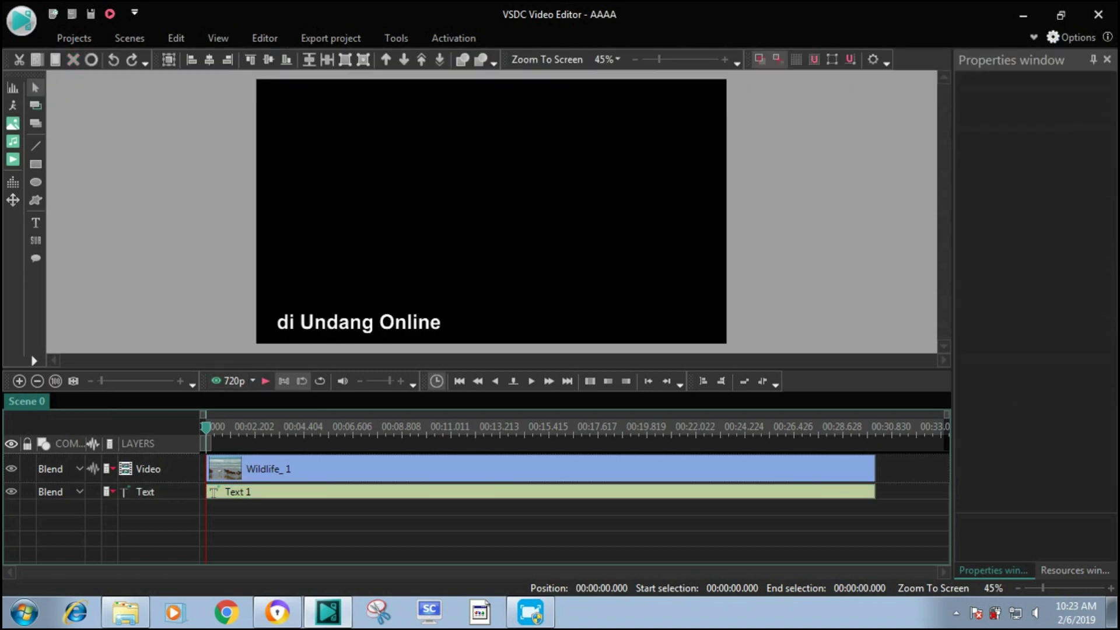
# Trim the start of the text clip on the timeline so that it begins at frame 1, 00:00:00.033.
pyautogui.moveTo(100, 380); pyautogui.dragTo(155, 381)
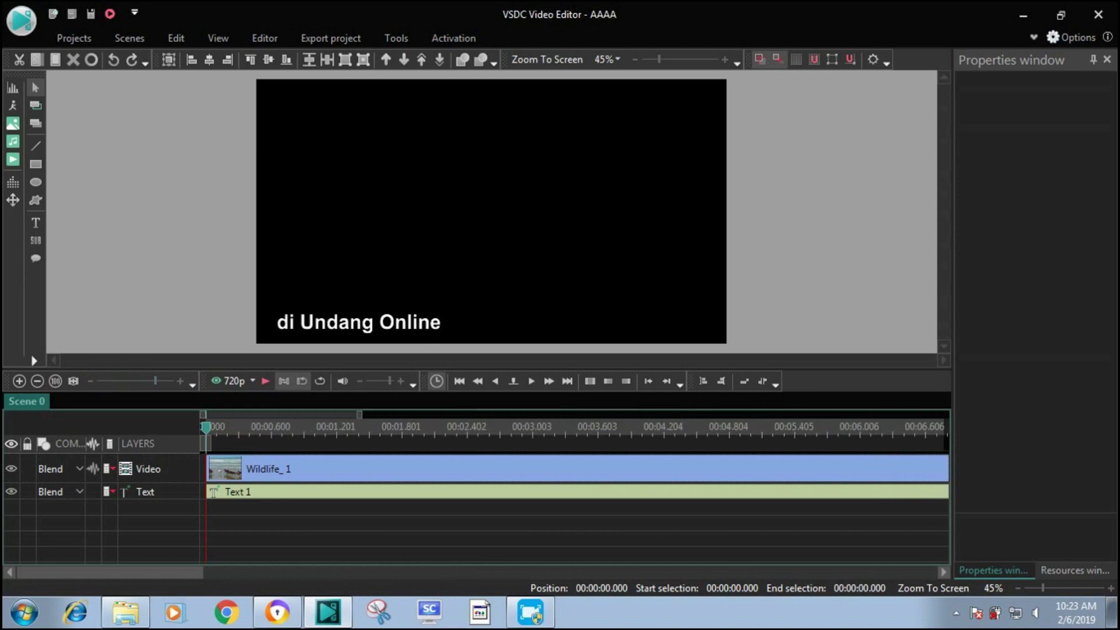
pyautogui.click(531, 381)
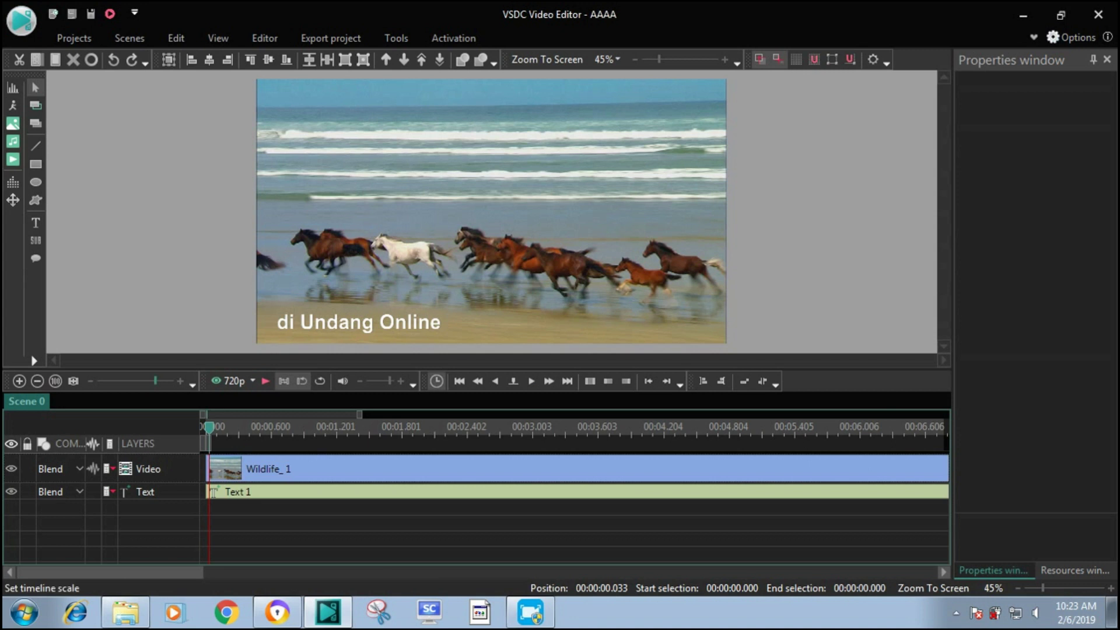
pyautogui.moveTo(155, 381); pyautogui.dragTo(165, 381)
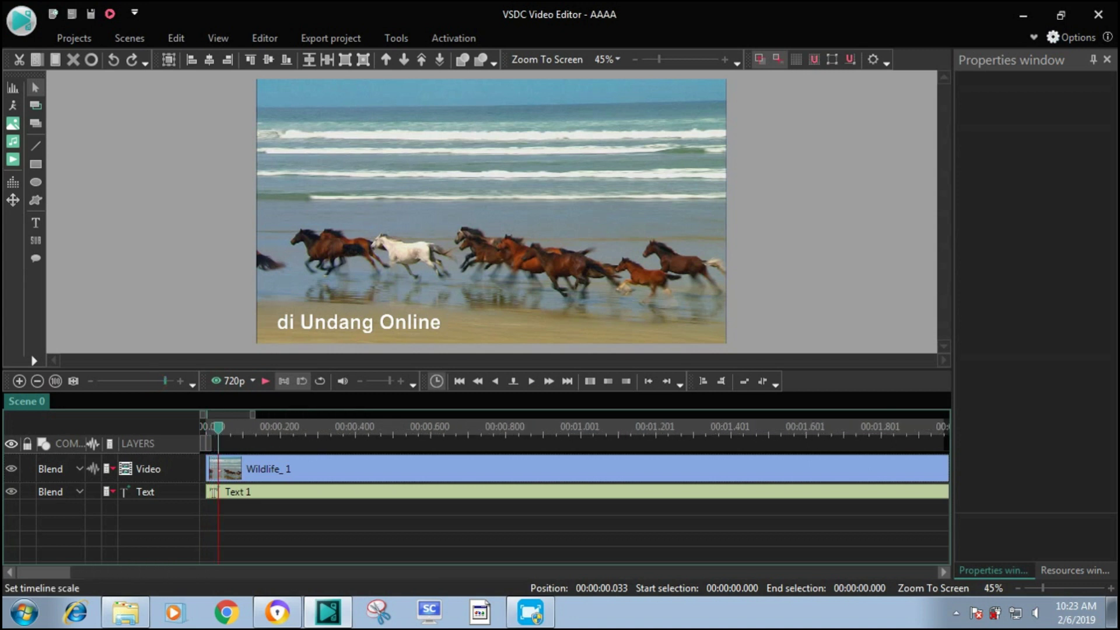
pyautogui.click(213, 491)
pyautogui.moveTo(213, 492); pyautogui.dragTo(225, 492)
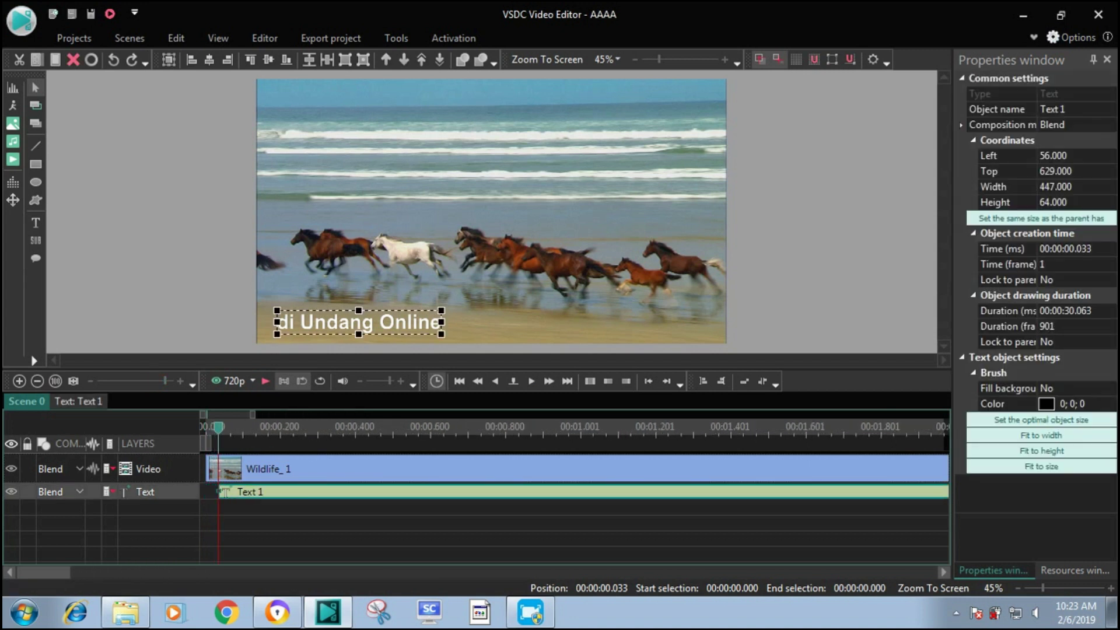
# Return to the first frame and play the scene to check when the text appears over the video.
pyautogui.click(495, 381)
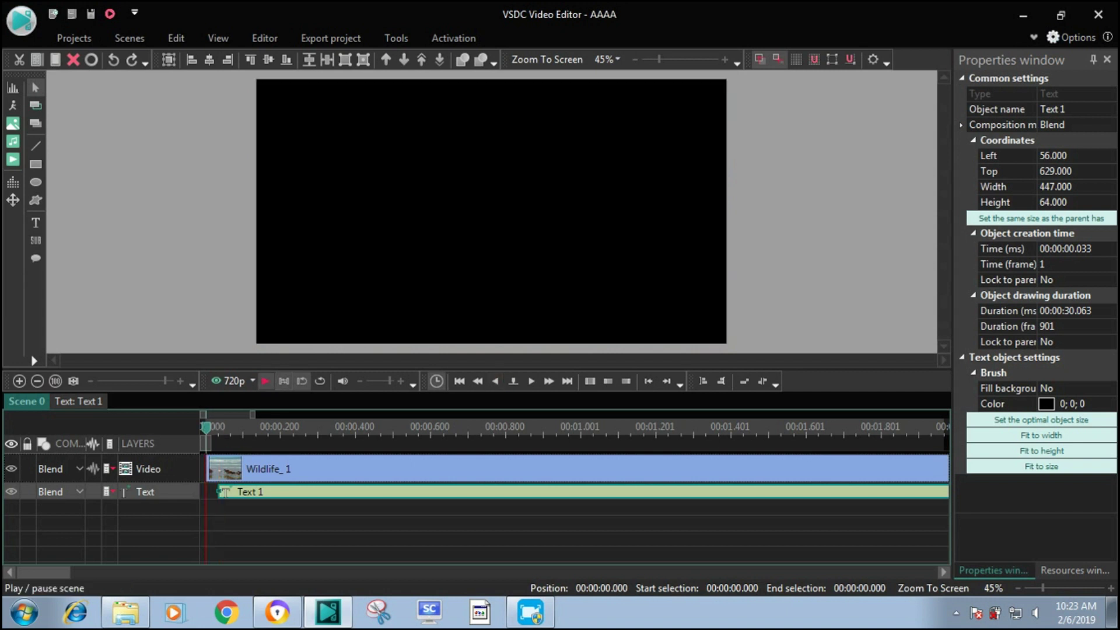
pyautogui.click(265, 381)
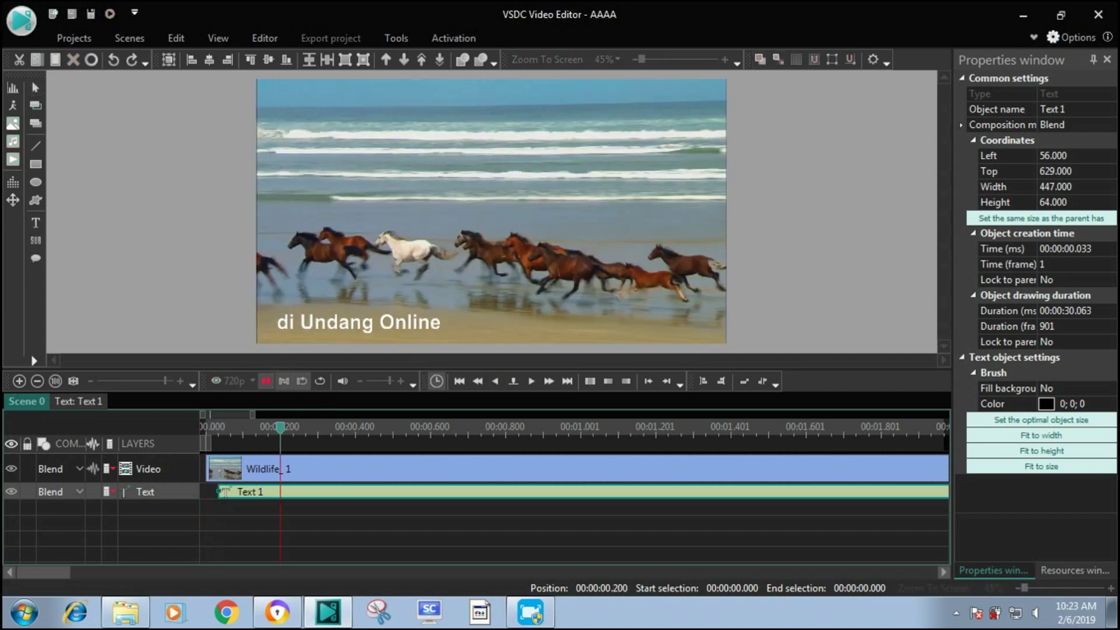
pyautogui.press('Escape')
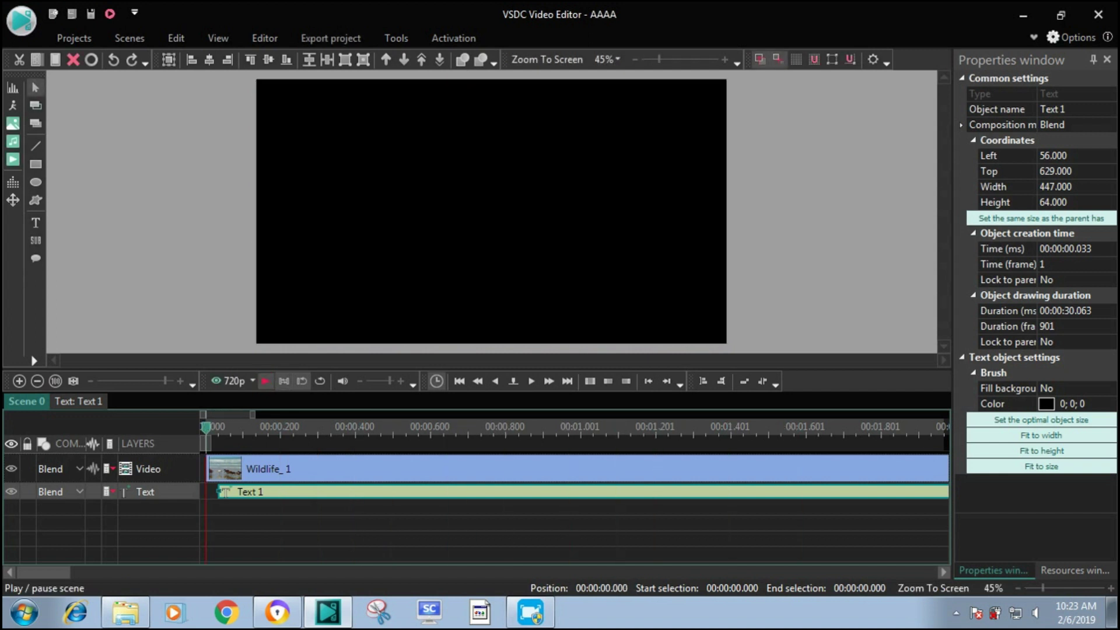
pyautogui.click(265, 380)
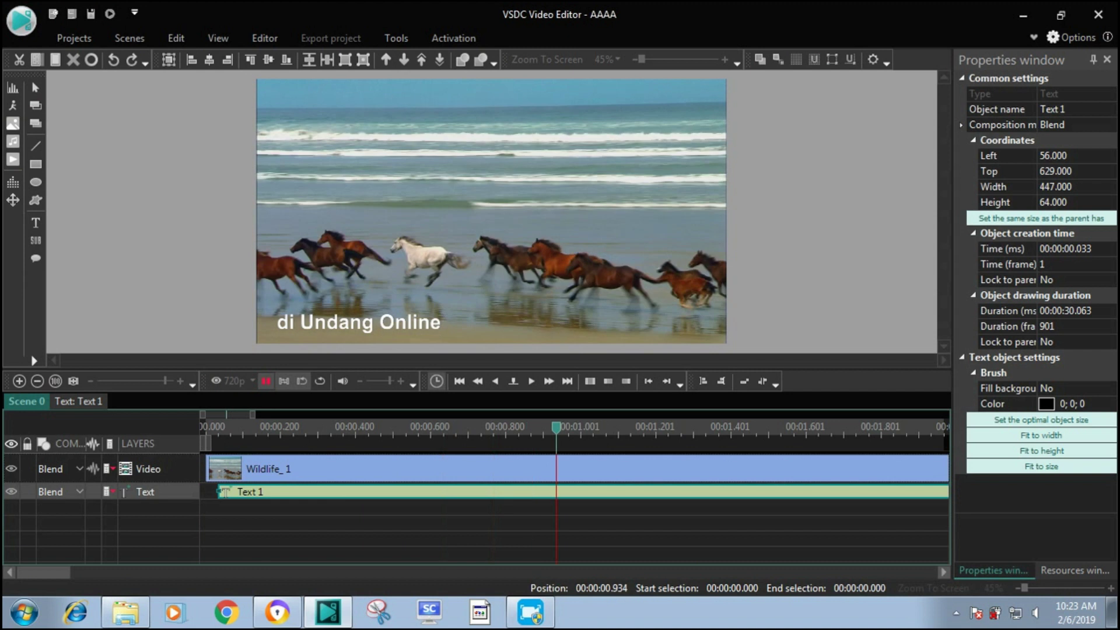
pyautogui.press('Escape')
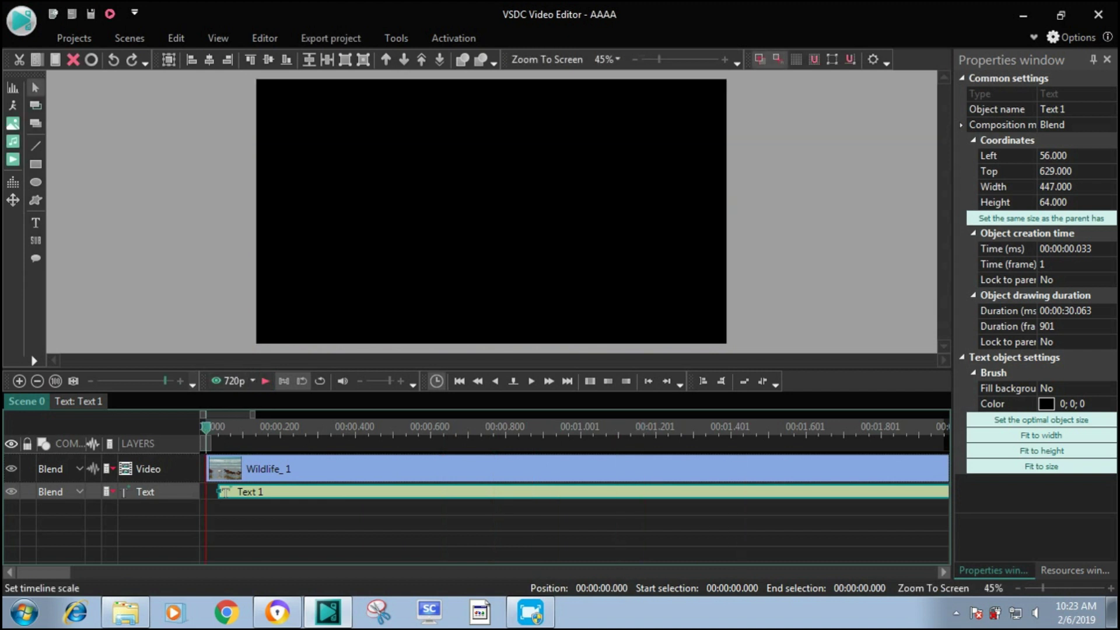
# Shorten the text clip from its end to a duration of about 6.7 seconds.
pyautogui.moveTo(165, 381); pyautogui.dragTo(102, 381)
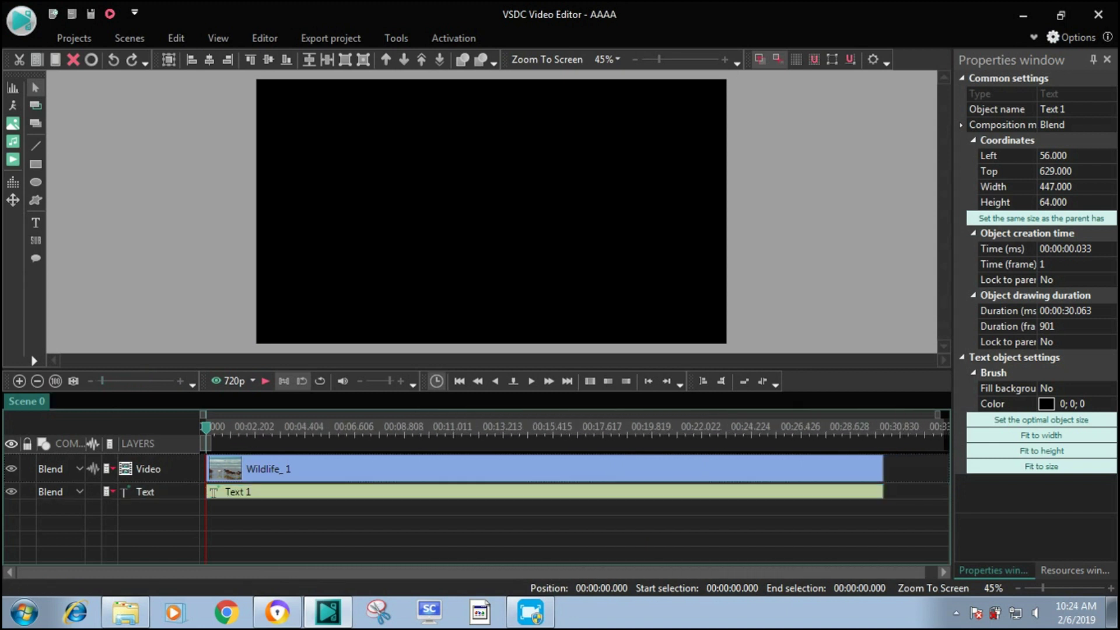
pyautogui.moveTo(882, 491); pyautogui.dragTo(356, 491)
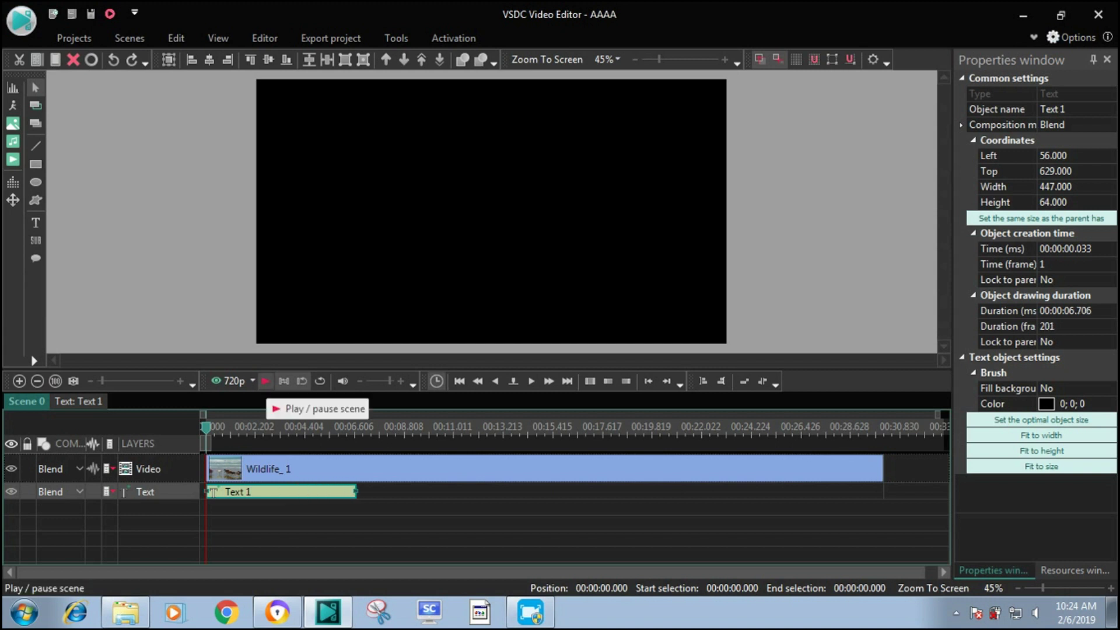
# Play the scene from the start to check when the shortened text disappears, and stop the preview.
pyautogui.click(265, 381)
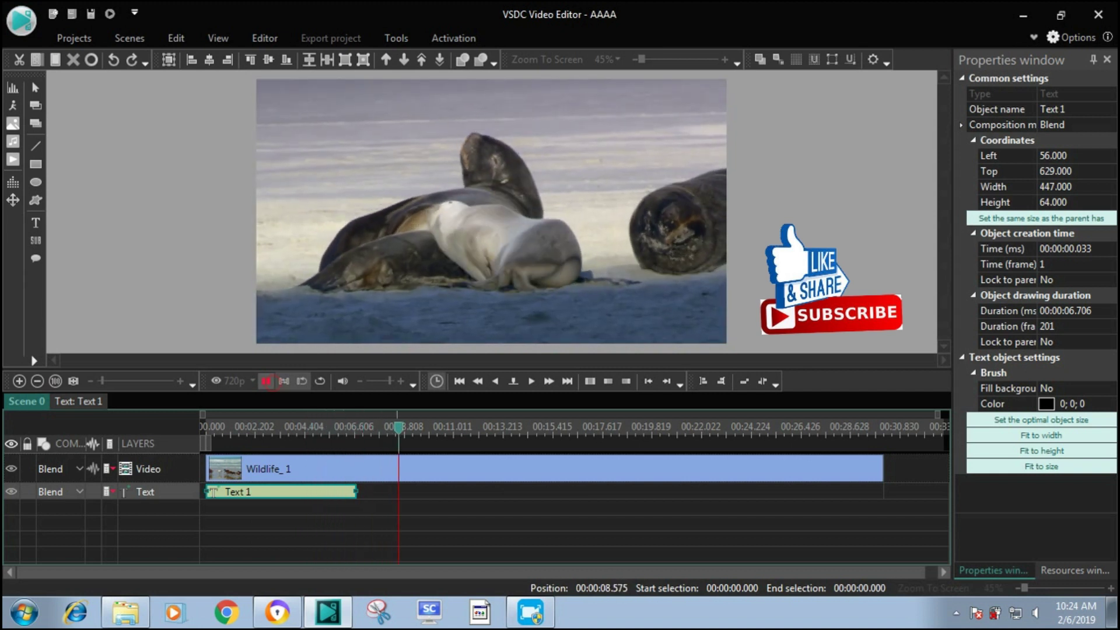
pyautogui.click(266, 381)
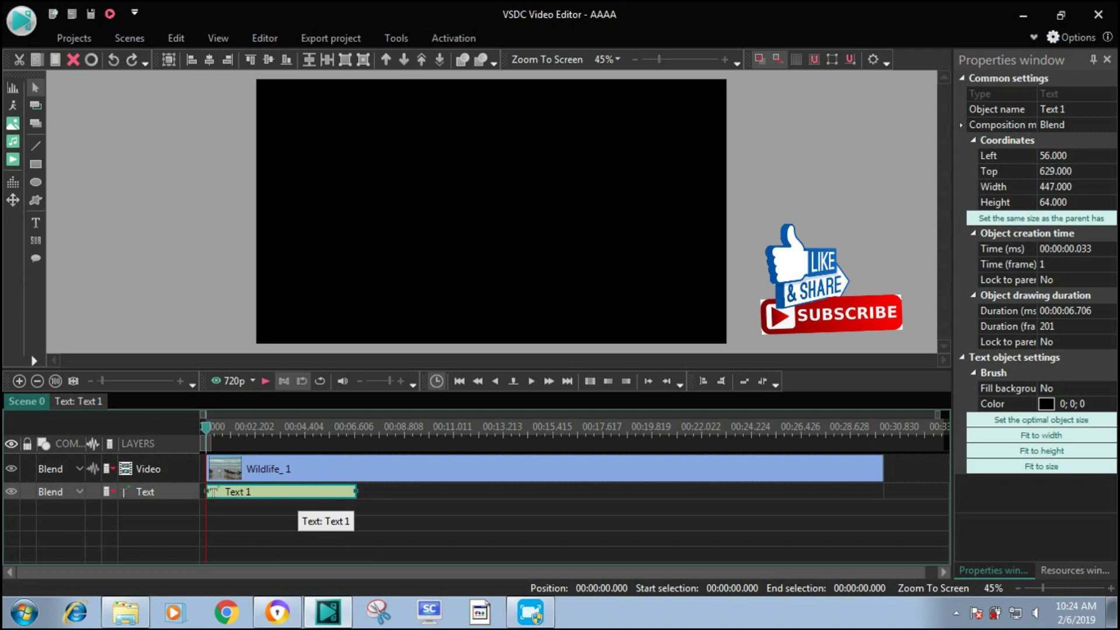
# Duplicate the text clip by copy and paste, and move the copy along the timeline to start at about 9.6 seconds.
pyautogui.rightClick(298, 492)
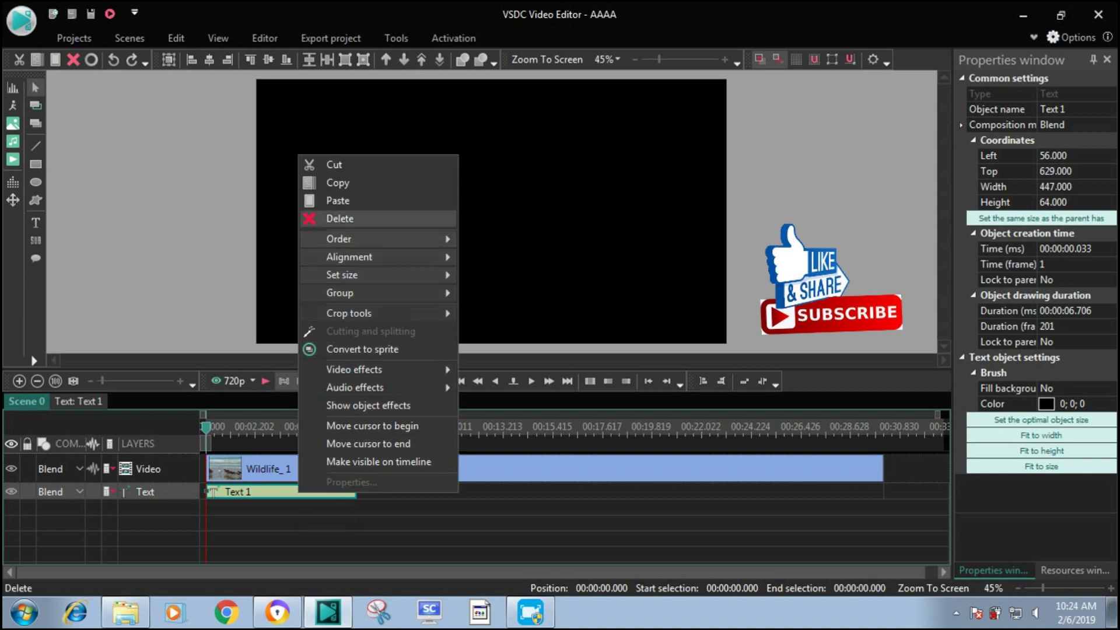
pyautogui.click(374, 184)
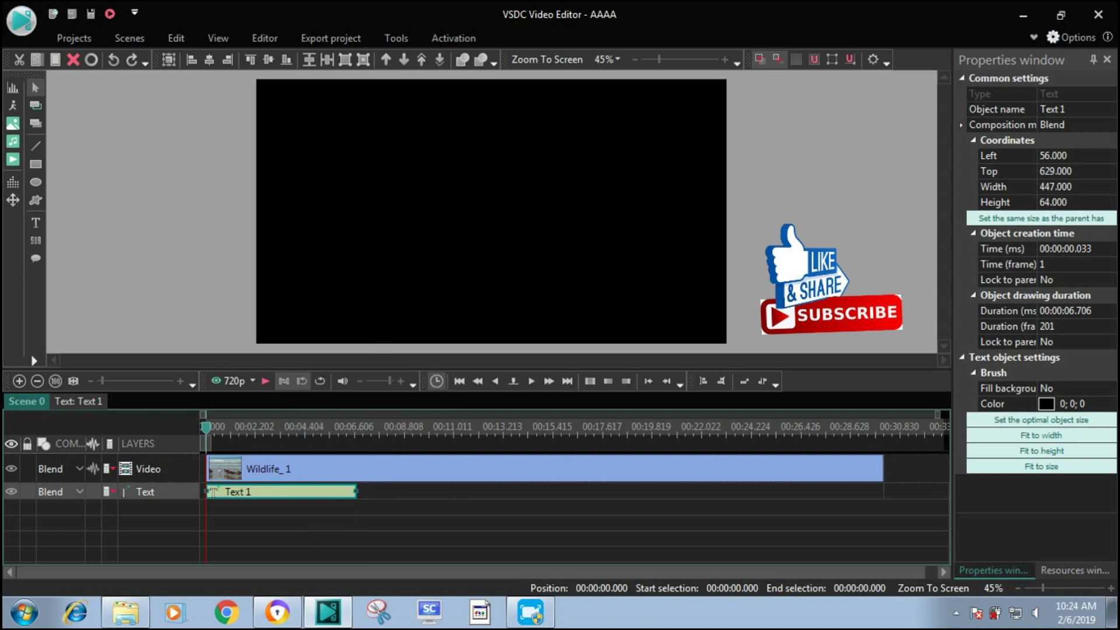
pyautogui.rightClick(310, 491)
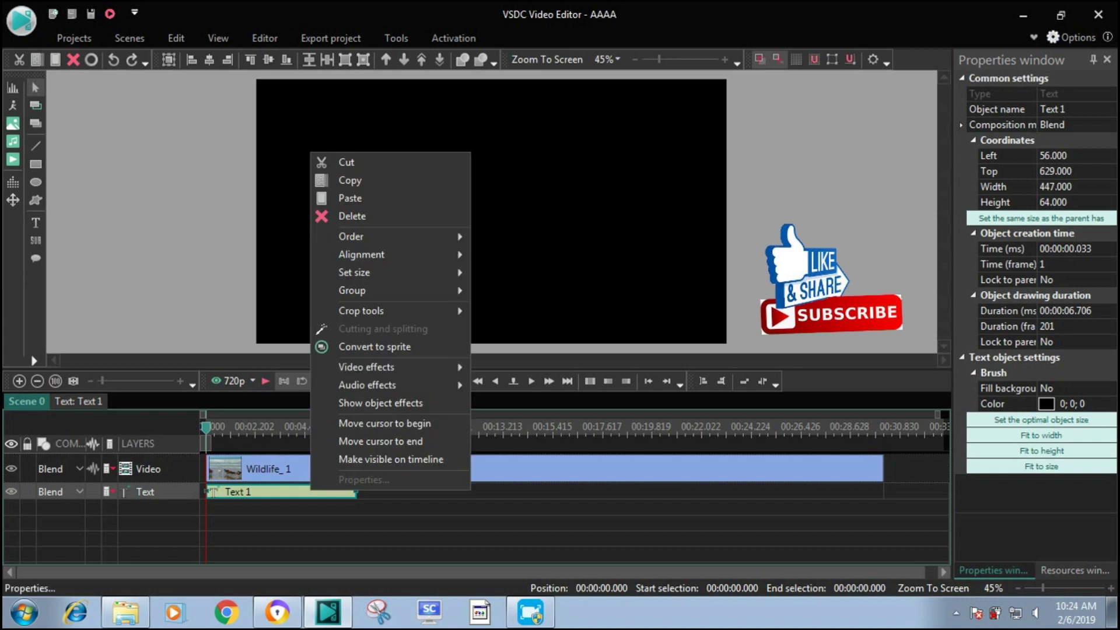
pyautogui.click(384, 199)
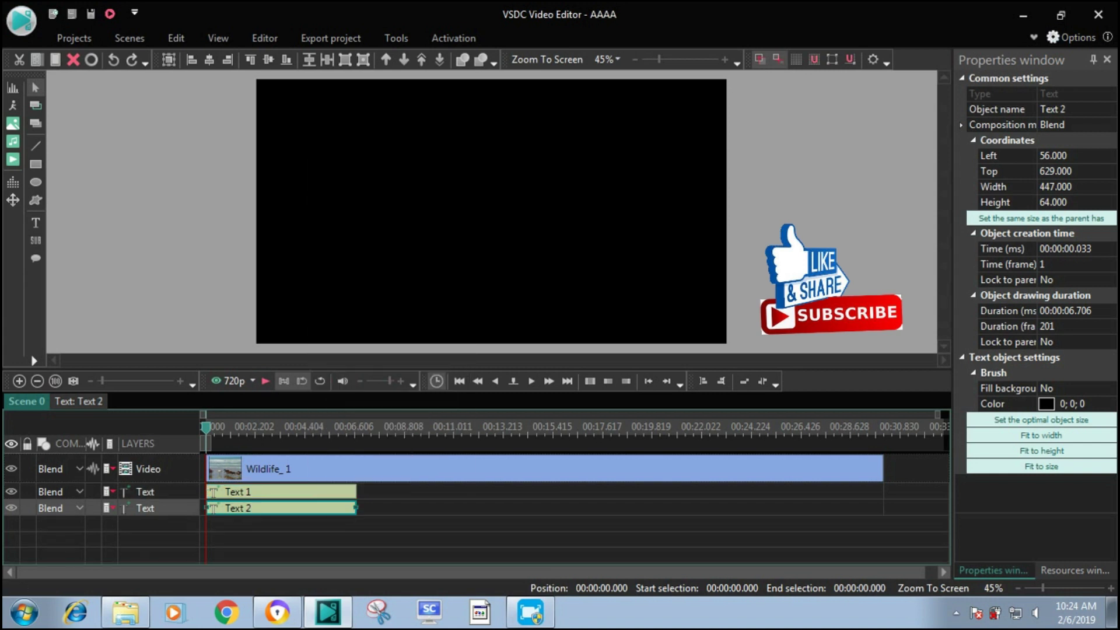
pyautogui.moveTo(242, 508); pyautogui.dragTo(458, 508)
# Replace the second text clip's wording with "Terima Kasih" and move it to the video frame's lower-right corner, about left 880, top 634.
pyautogui.moveTo(205, 426); pyautogui.dragTo(427, 426)
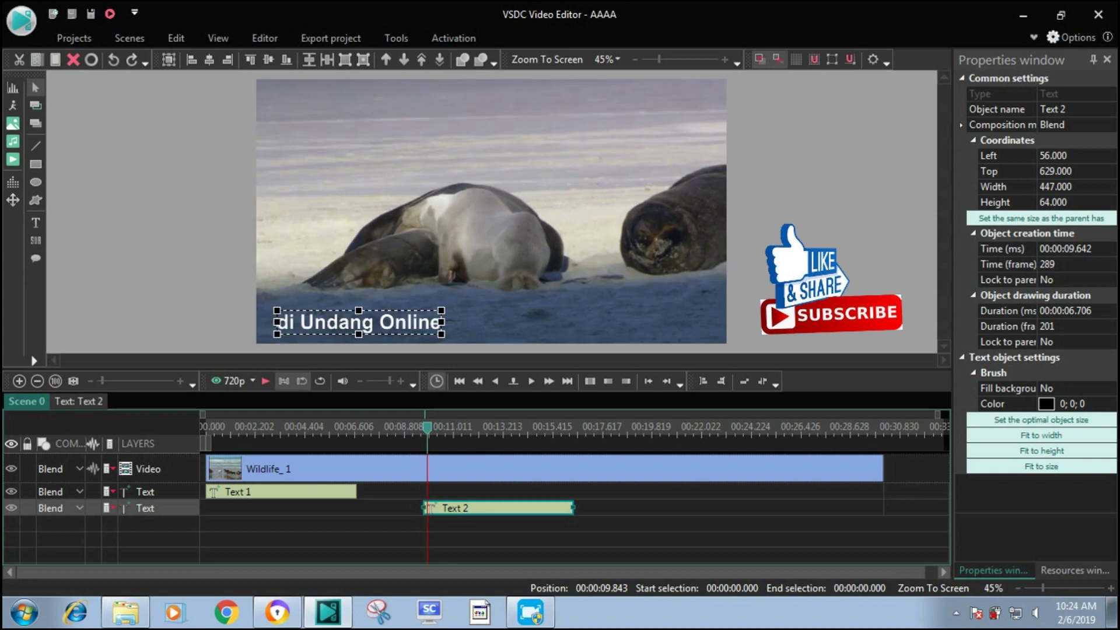
pyautogui.doubleClick(315, 322)
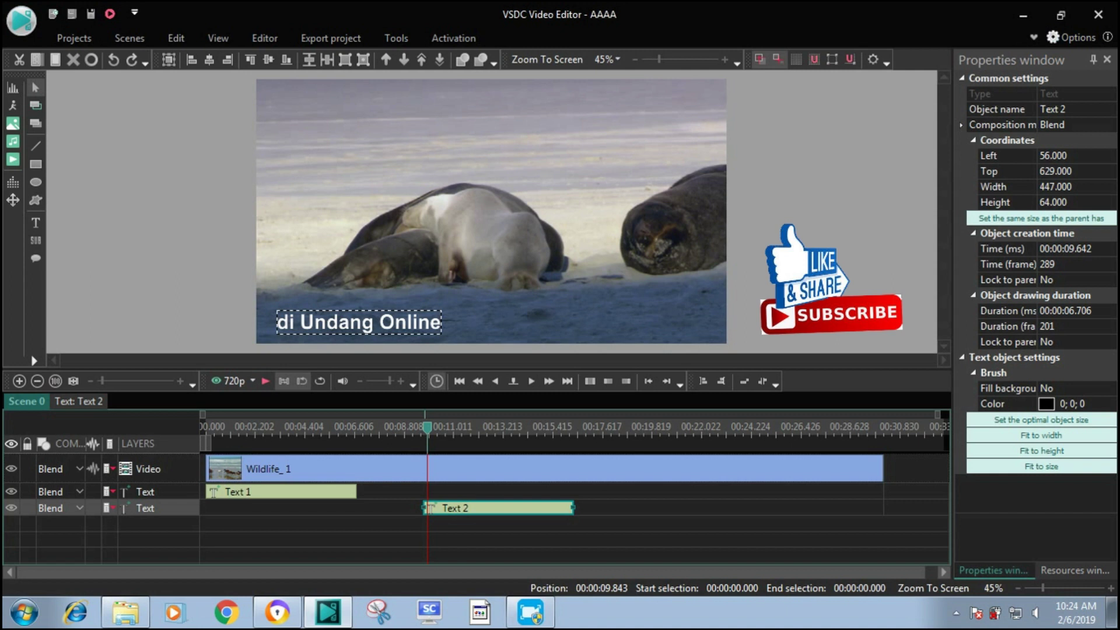
pyautogui.hotkey('ctrl', 'a')
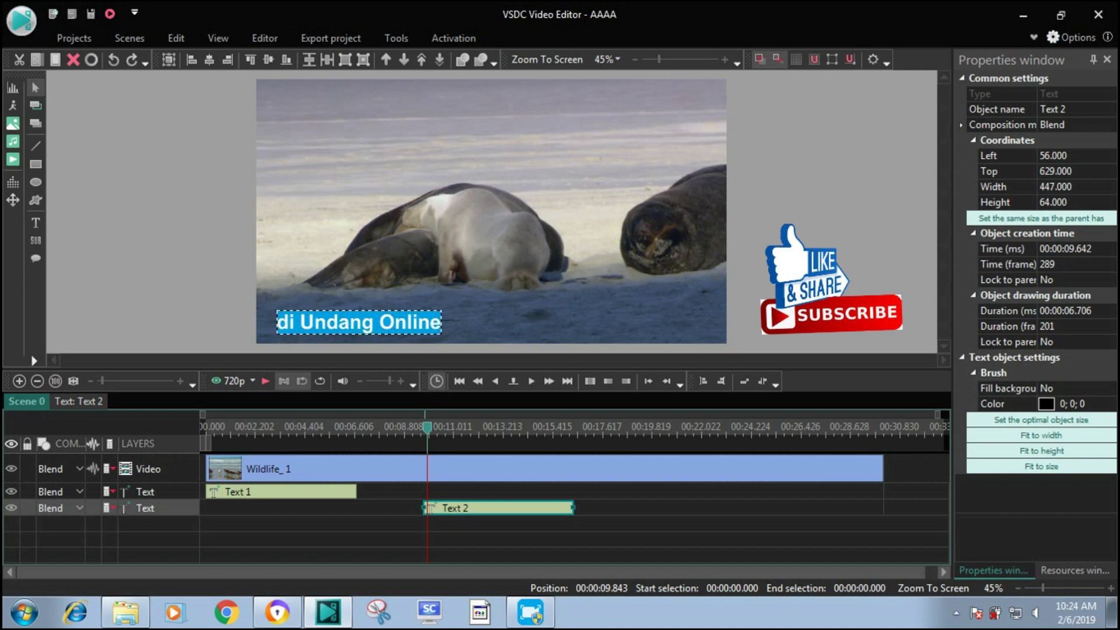
pyautogui.write('Te')
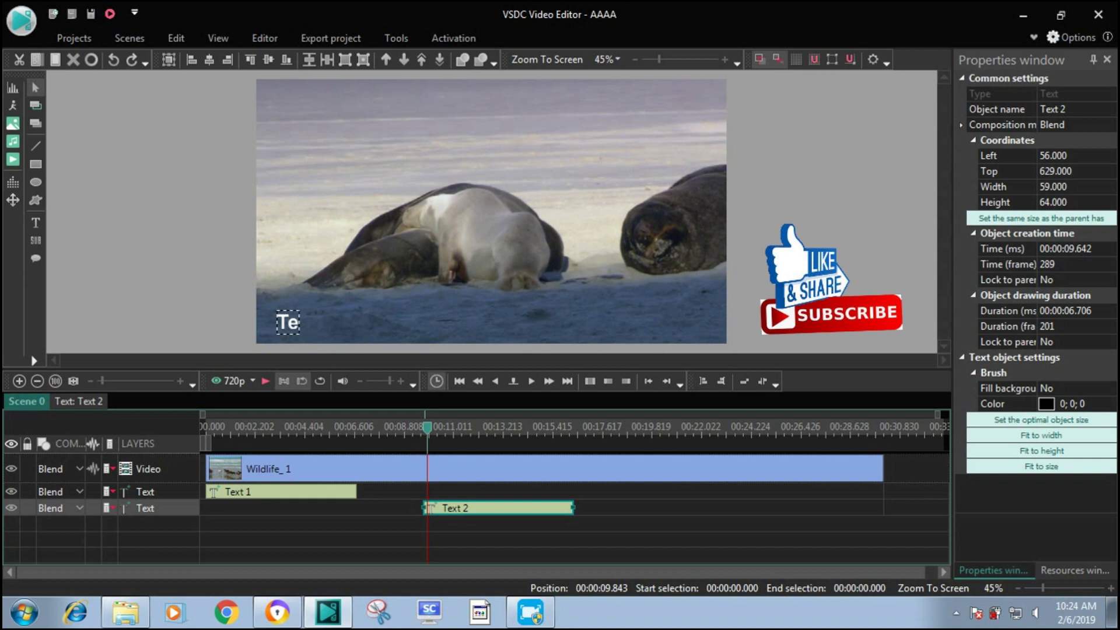
pyautogui.write('rima')
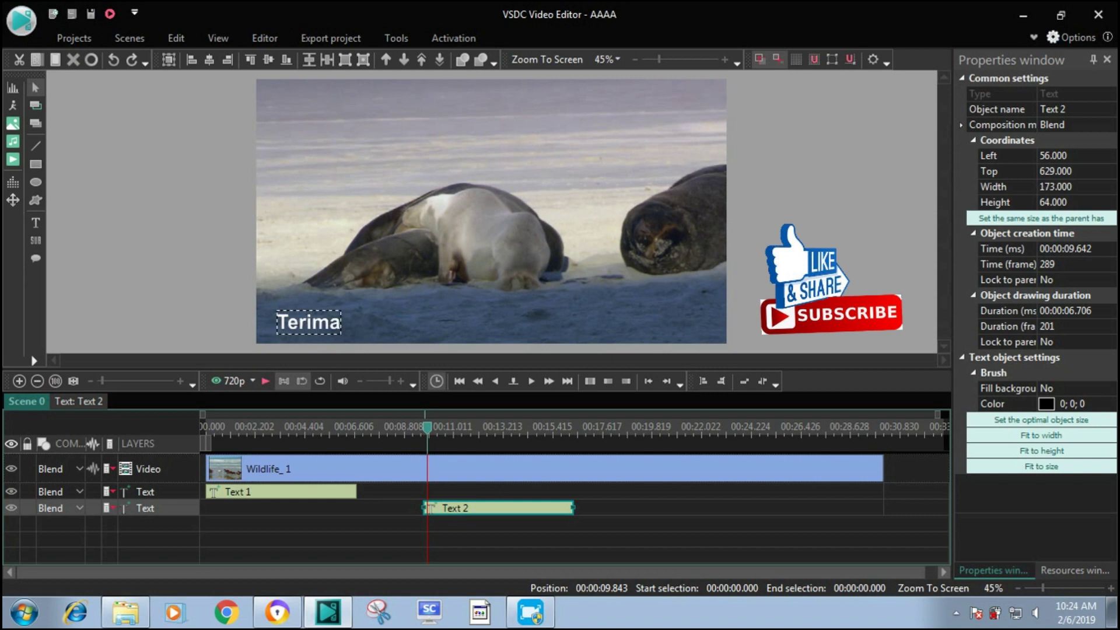
pyautogui.write('Kasih')
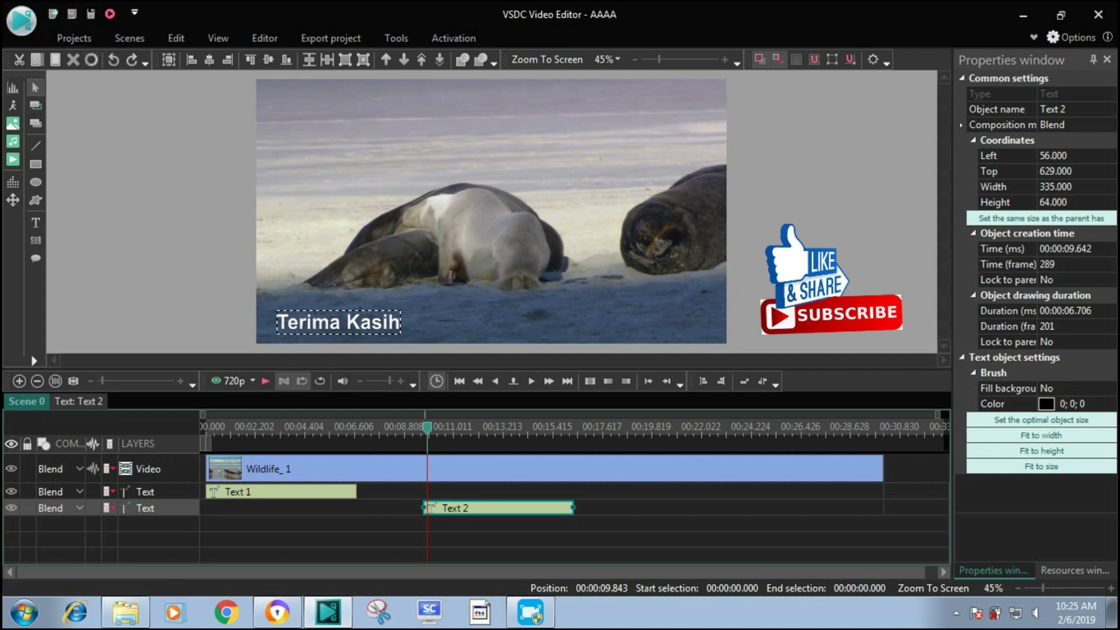
pyautogui.click(125, 158)
pyautogui.click(313, 319)
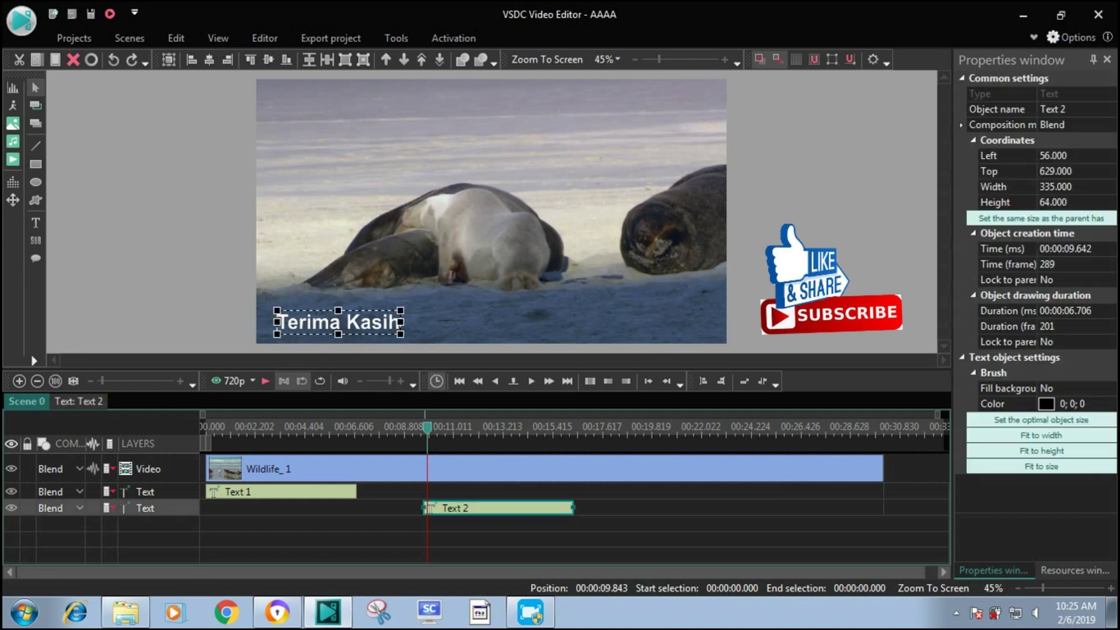
pyautogui.moveTo(314, 319); pyautogui.dragTo(616, 321)
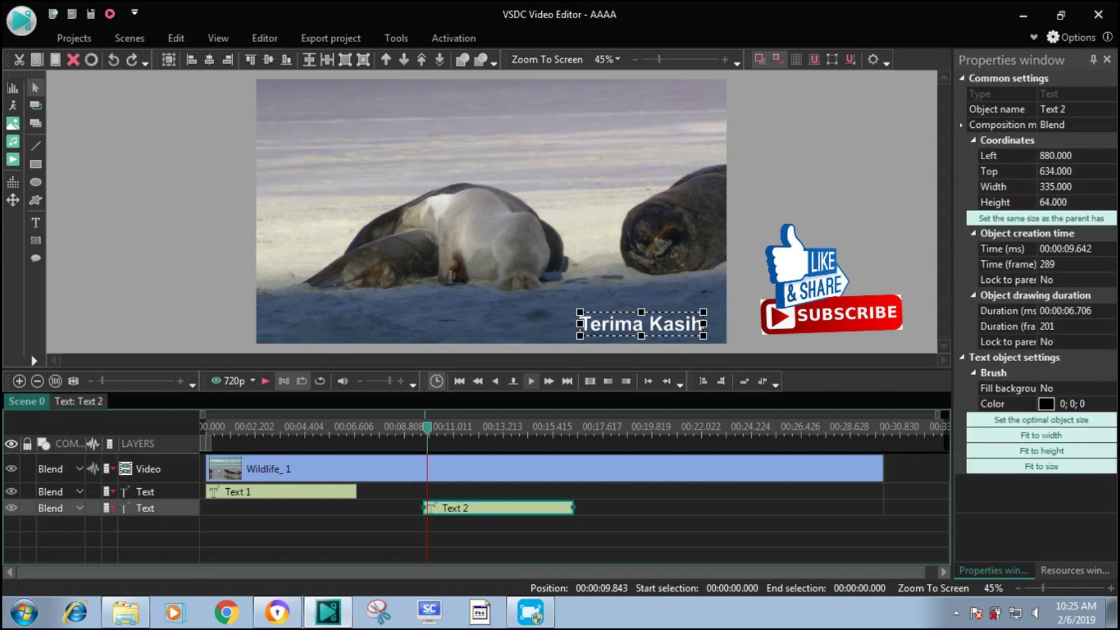
# Paste another copy of the original text clip and move it along the timeline to start at about 20.7 seconds.
pyautogui.rightClick(616, 320)
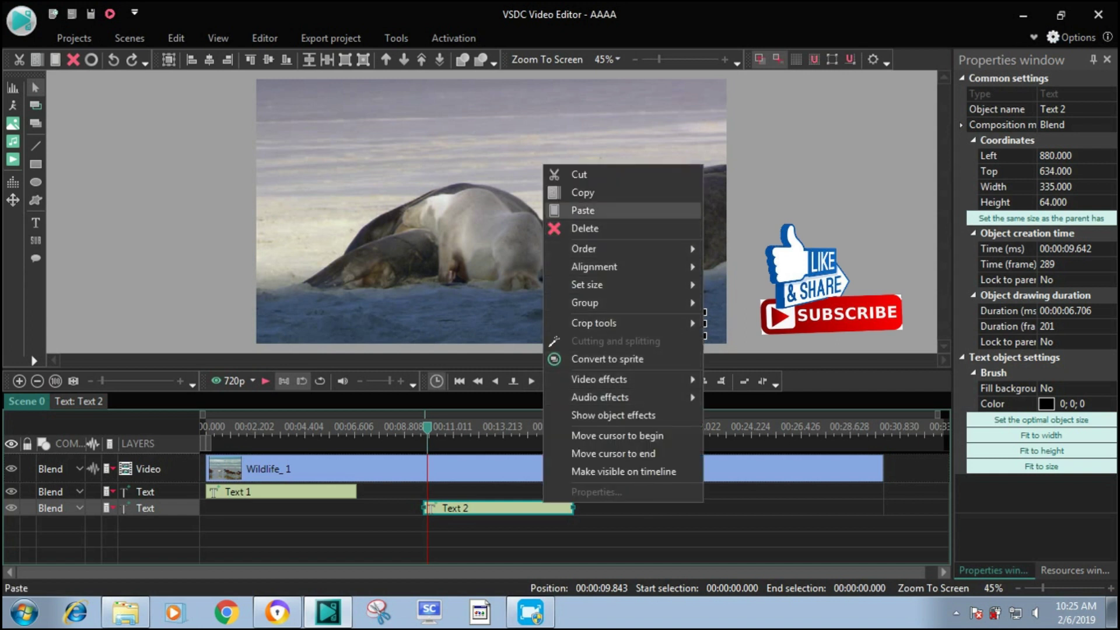
pyautogui.click(583, 210)
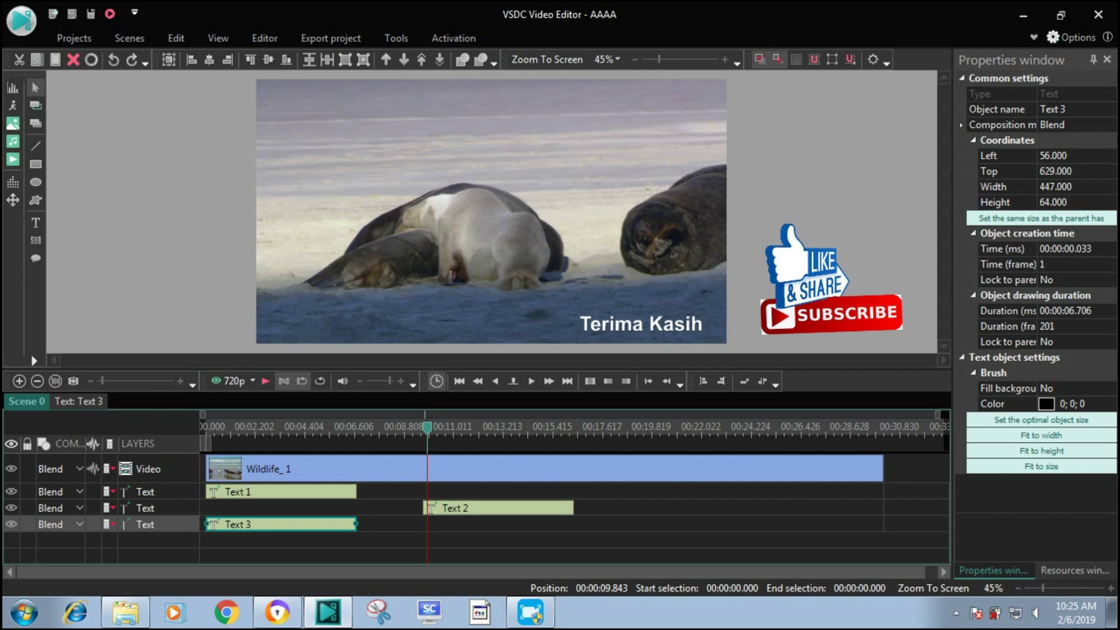
pyautogui.moveTo(280, 524); pyautogui.dragTo(746, 524)
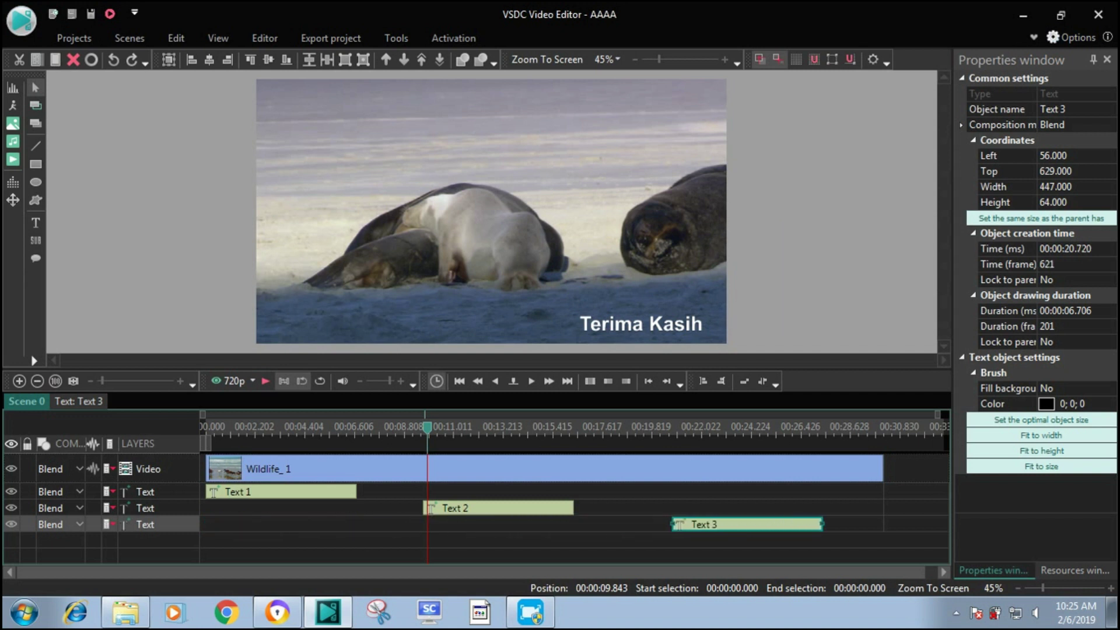
# Move the third text to the video frame's lower-right area, about left 754, top 618, and change its wording to "Telah Menyasikkan".
pyautogui.moveTo(426, 427); pyautogui.dragTo(676, 427)
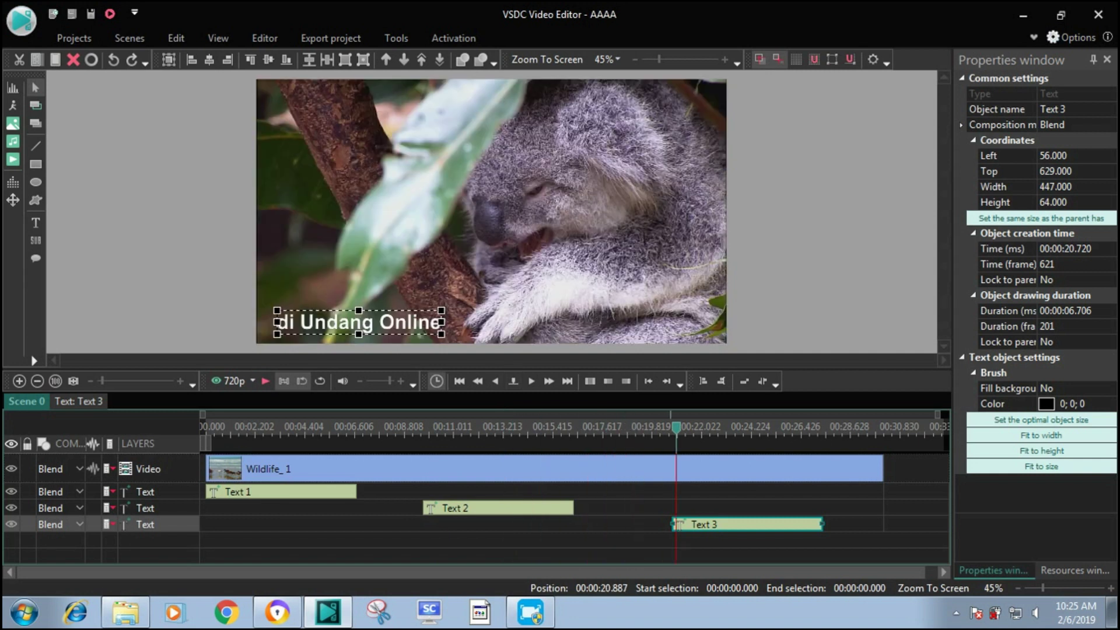
pyautogui.moveTo(358, 322); pyautogui.dragTo(614, 318)
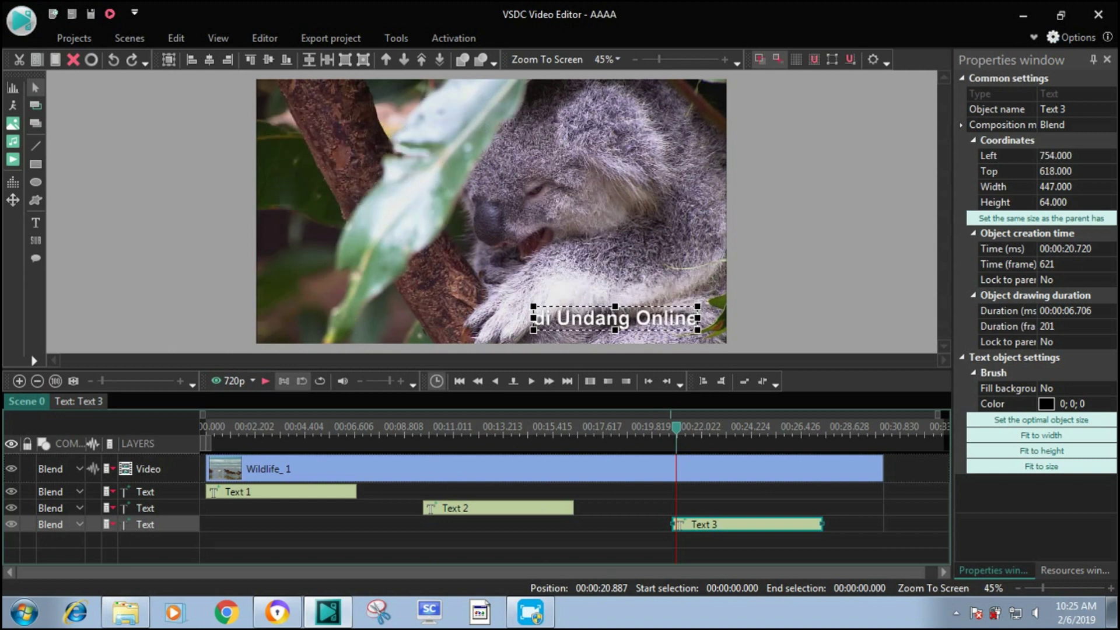
pyautogui.doubleClick(586, 318)
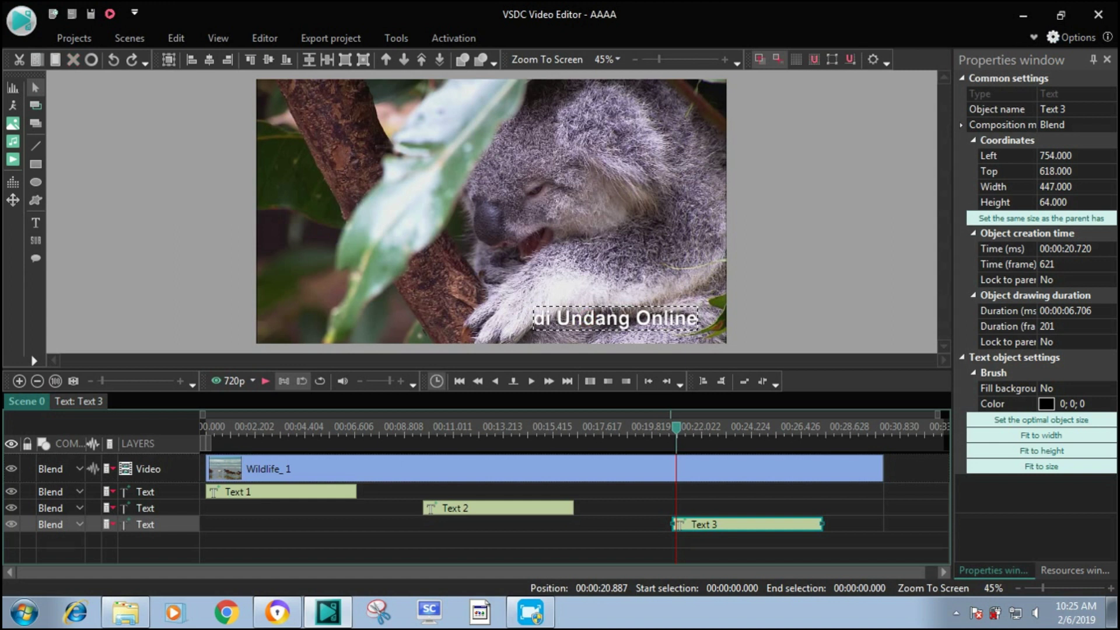
pyautogui.hotkey('ctrl', 'a')
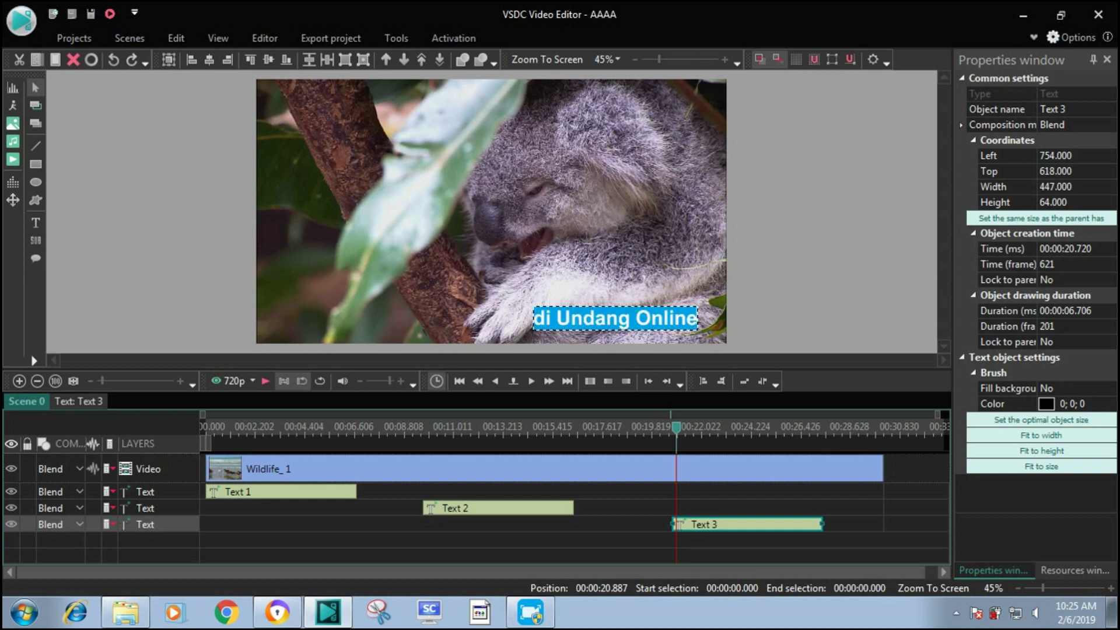
pyautogui.press('Delete')
pyautogui.write('Te')
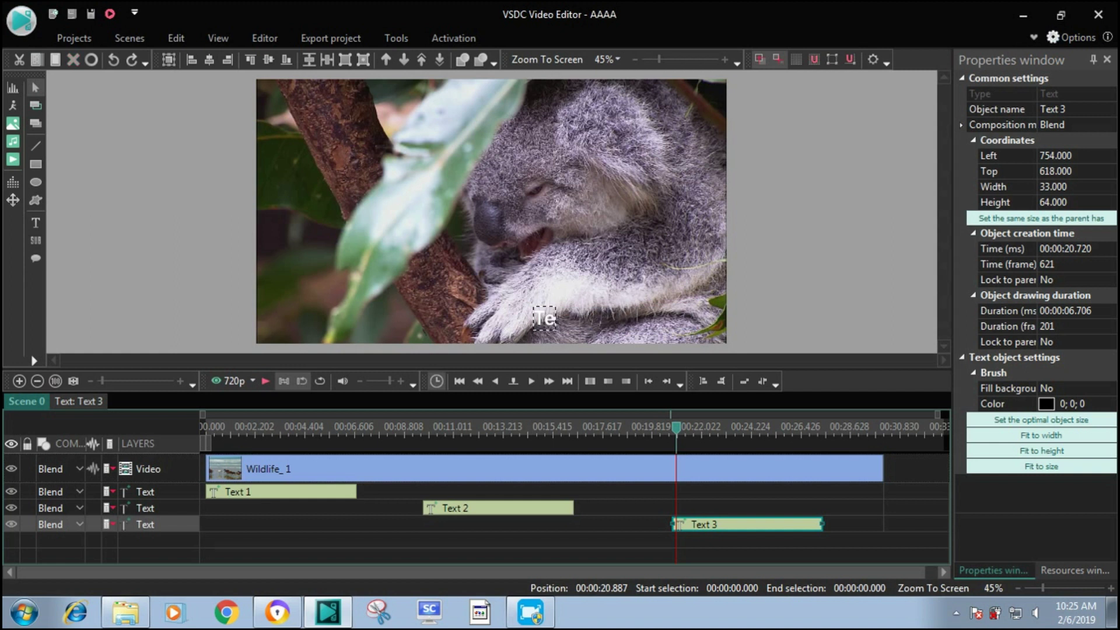
pyautogui.write('lah M')
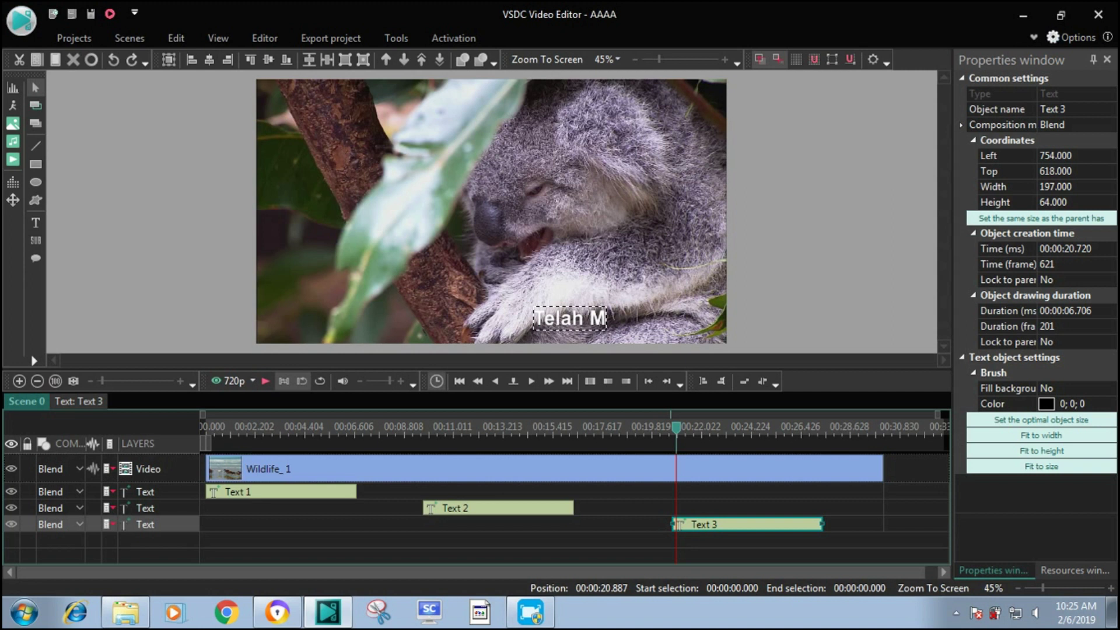
pyautogui.write('enyasikkan')
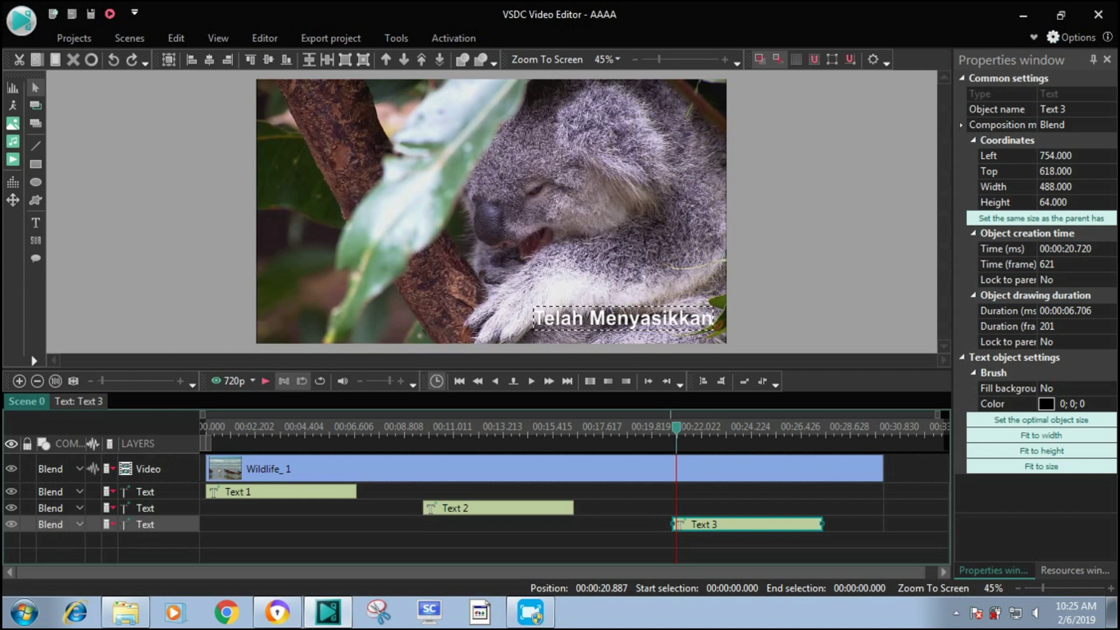
# Set the "Telah Menyasikkan" text colour to red and its brush colour to white, and finish editing the text.
pyautogui.hotkey('ctrl', 'a')
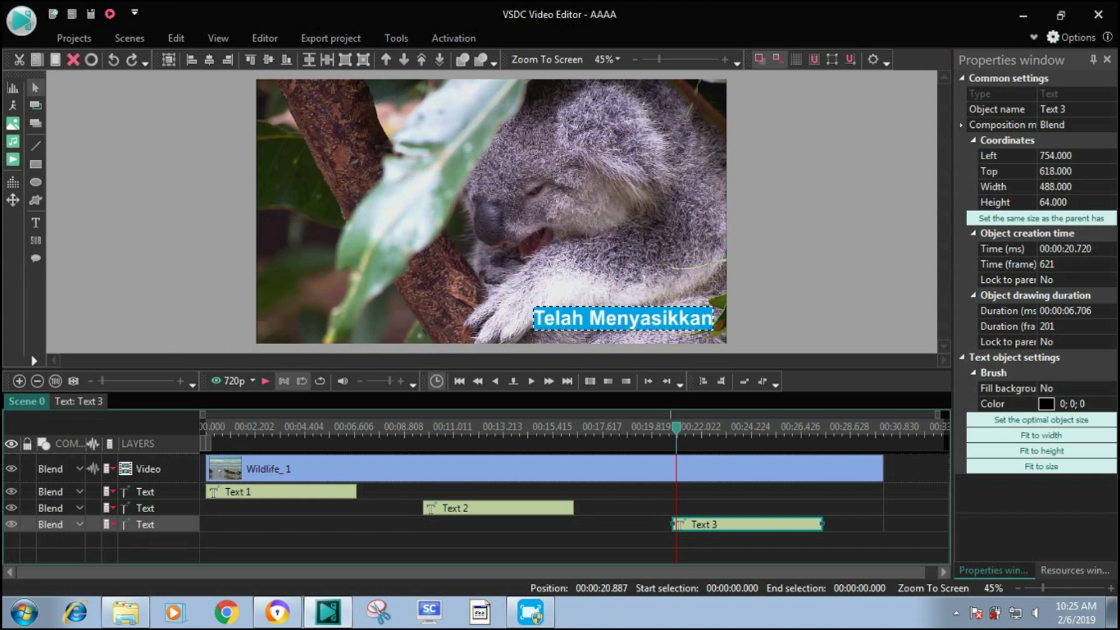
pyautogui.click(265, 38)
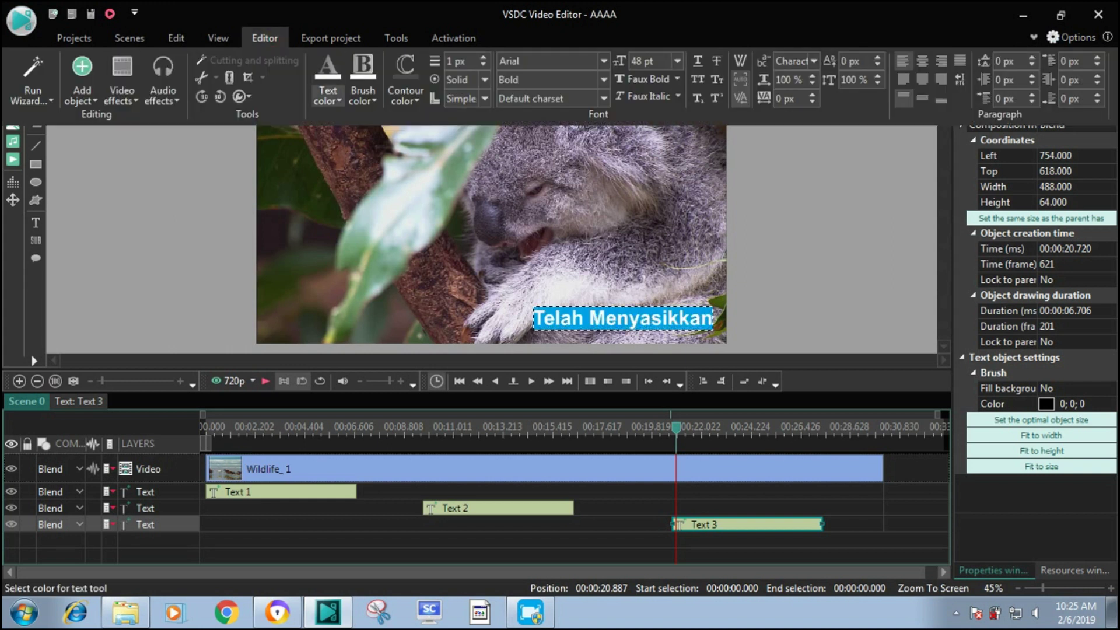
pyautogui.click(328, 94)
pyautogui.click(334, 281)
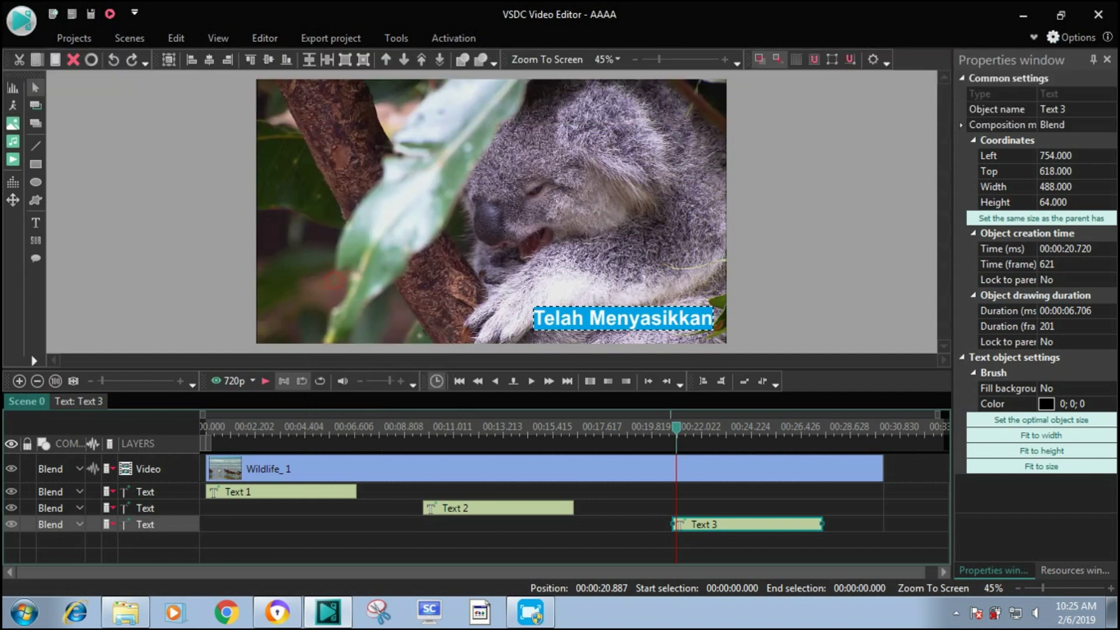
pyautogui.click(265, 38)
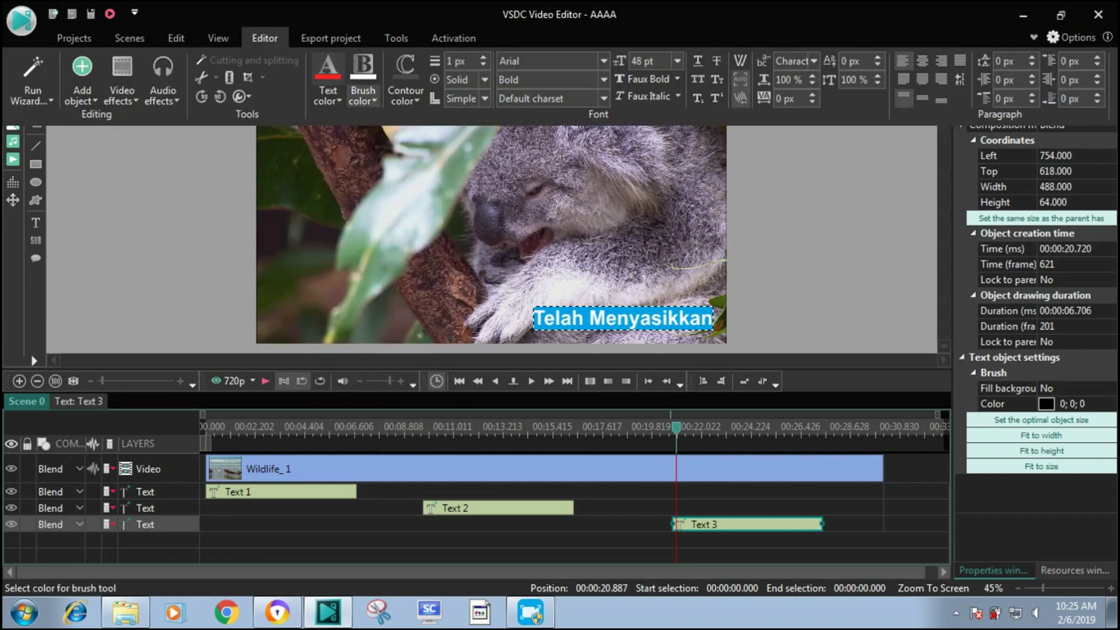
pyautogui.click(364, 96)
pyautogui.click(369, 276)
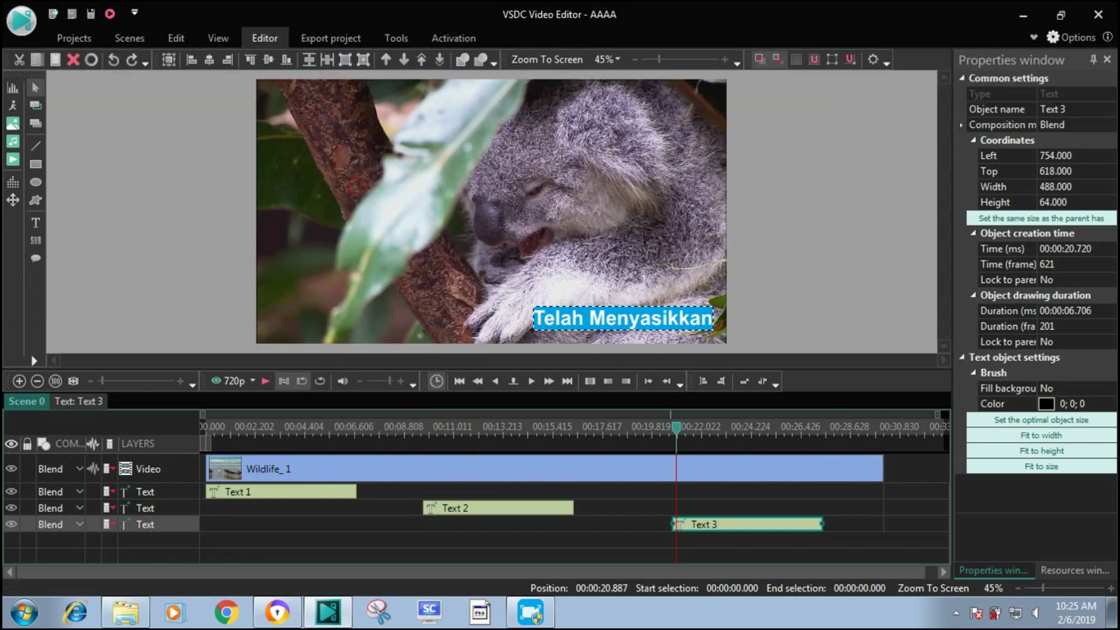
pyautogui.click(349, 199)
pyautogui.click(563, 312)
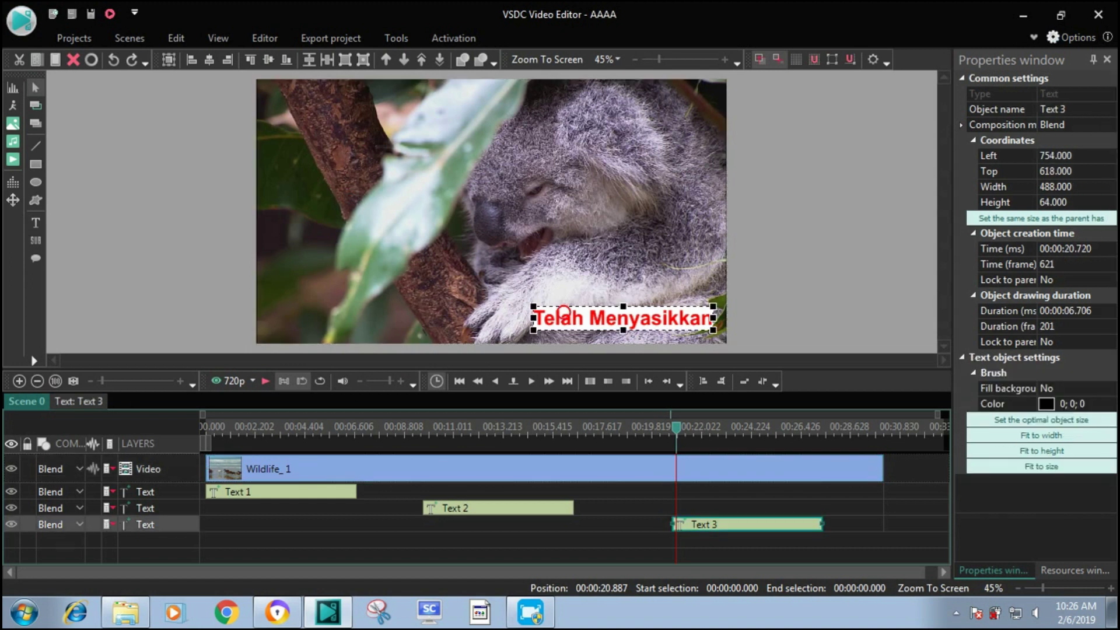
# Reduce the brush colour opacity of the "Telah Menyasikkan" text to 55% and deselect the text.
pyautogui.click(264, 38)
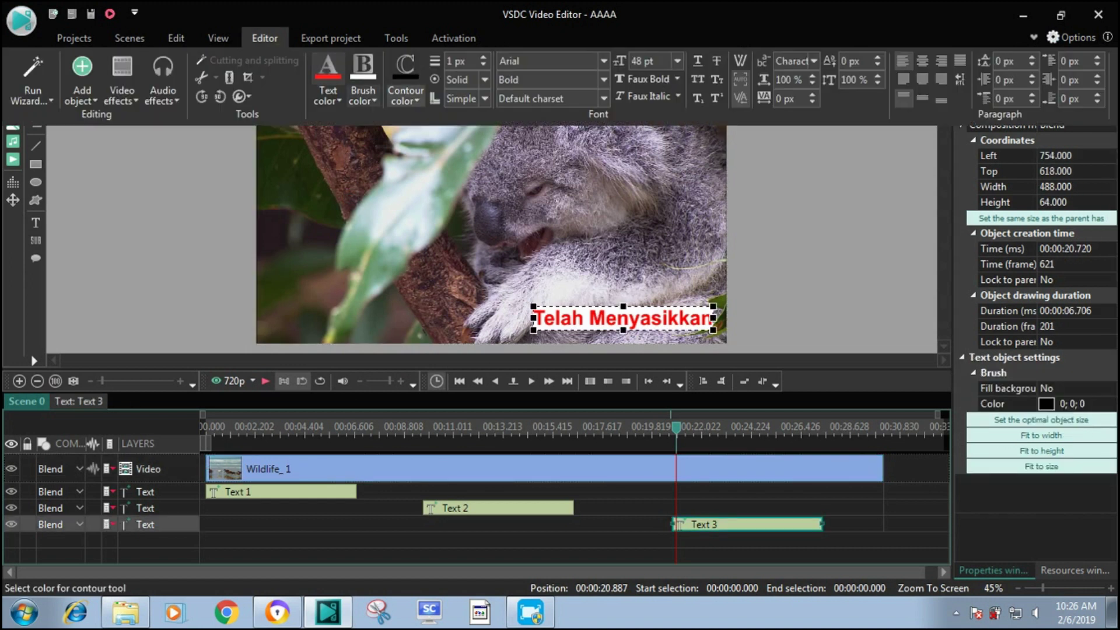
pyautogui.click(363, 94)
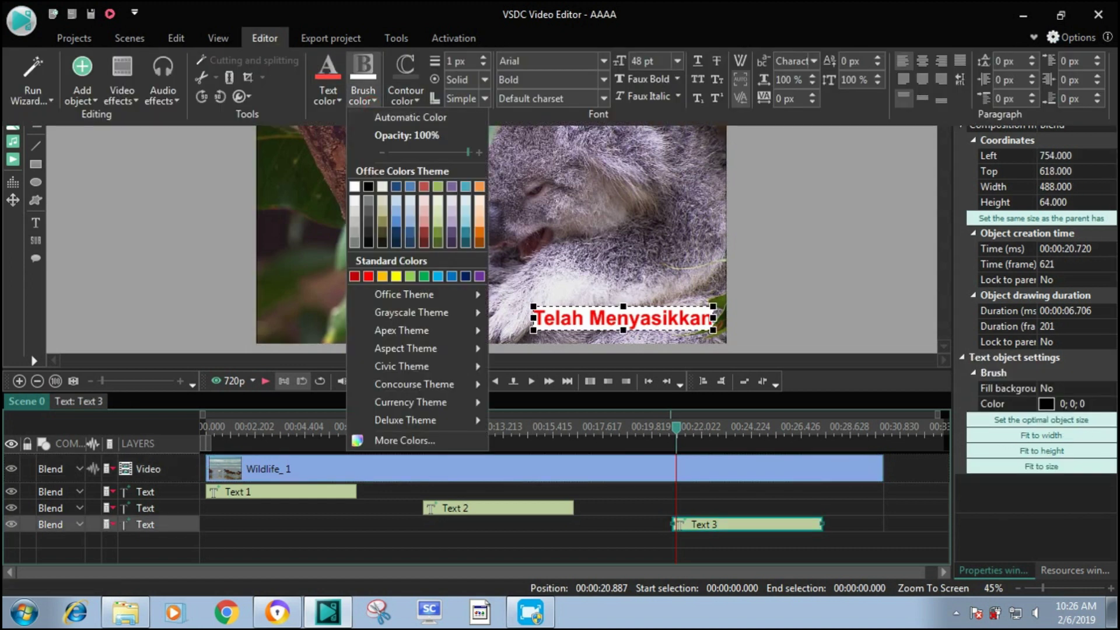
pyautogui.moveTo(468, 152); pyautogui.dragTo(434, 152)
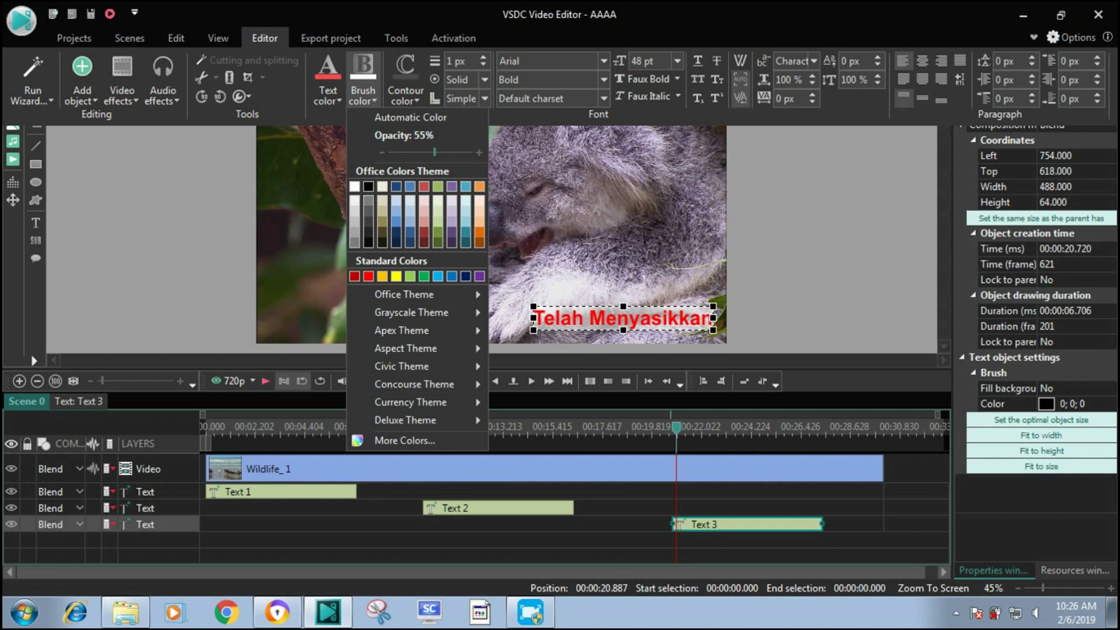
pyautogui.click(219, 167)
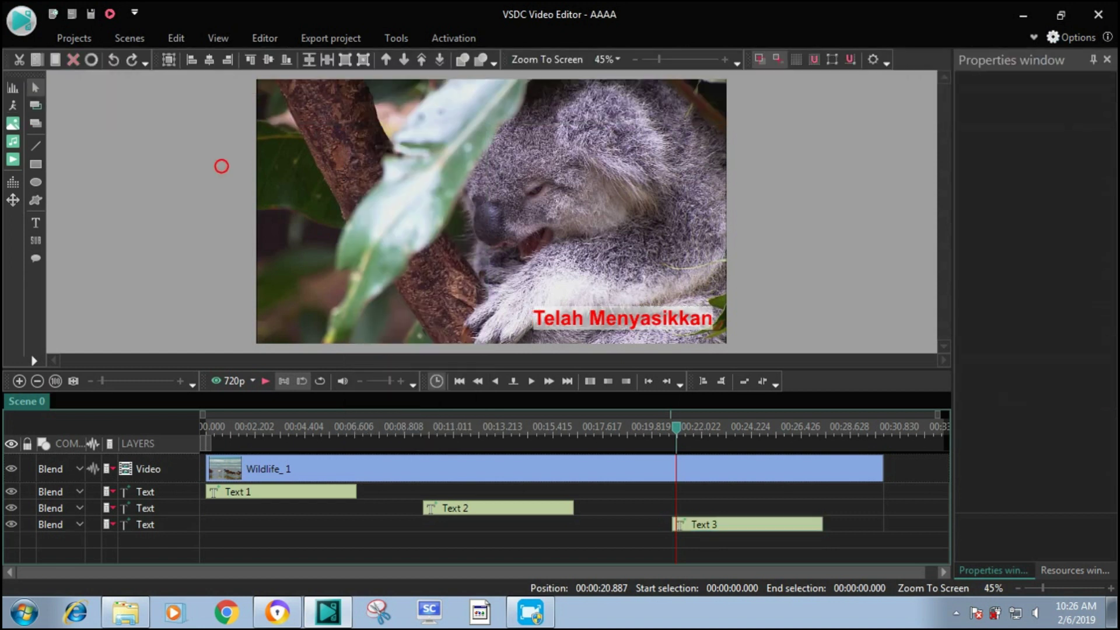
# Return to the start of the timeline and preview the whole scene with its three text captions.
pyautogui.moveTo(675, 426); pyautogui.dragTo(205, 426)
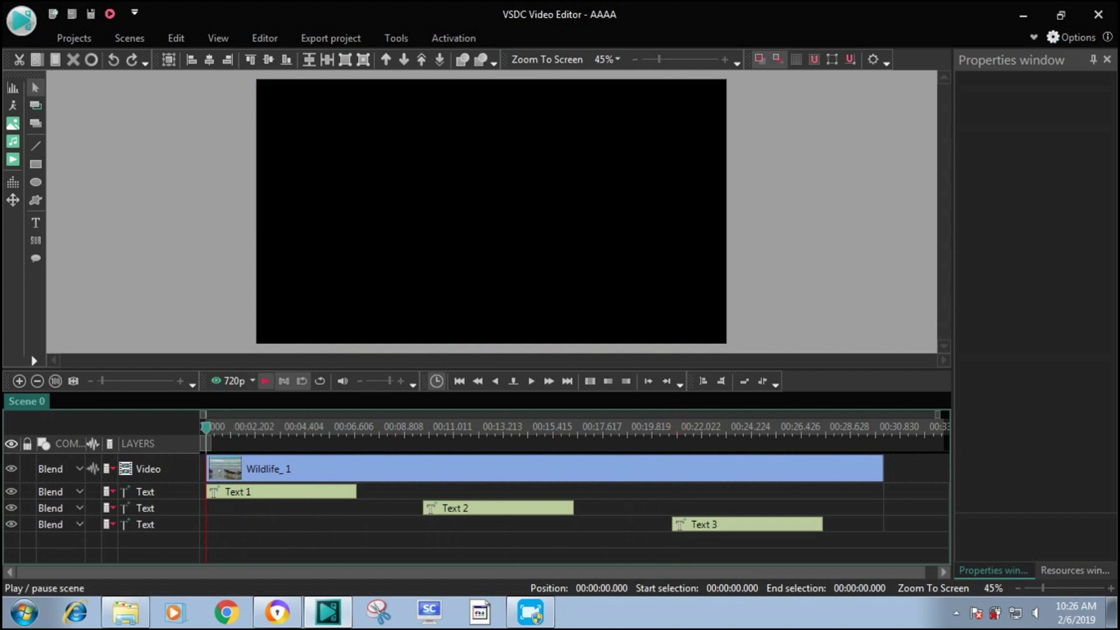
pyautogui.click(265, 381)
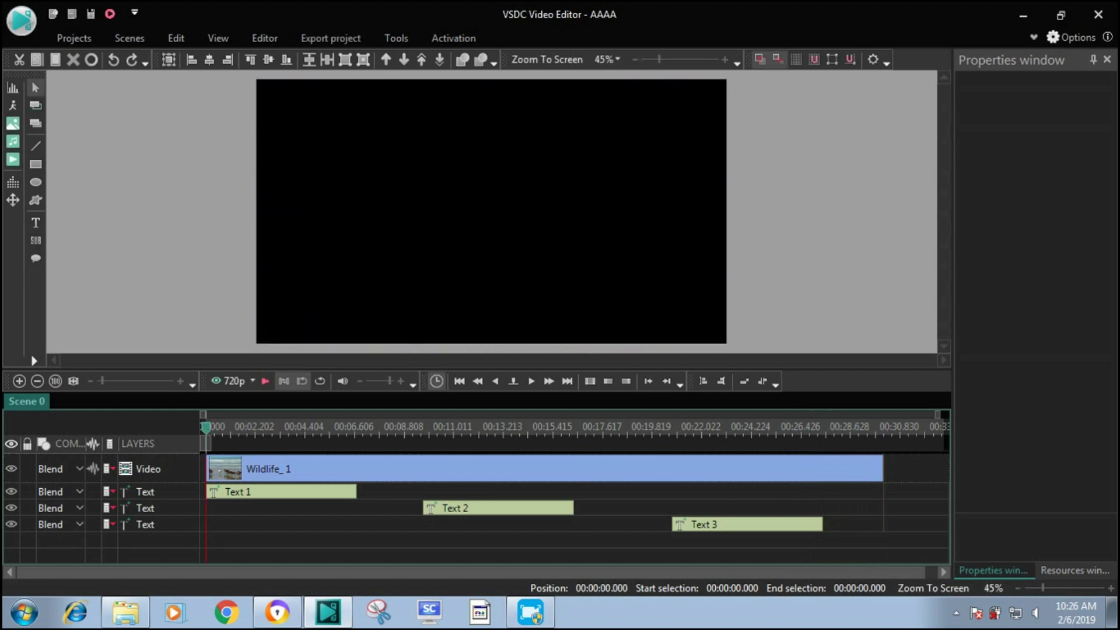
# Open the project's export settings and briefly play the opening of the video in the output preview.
pyautogui.click(331, 38)
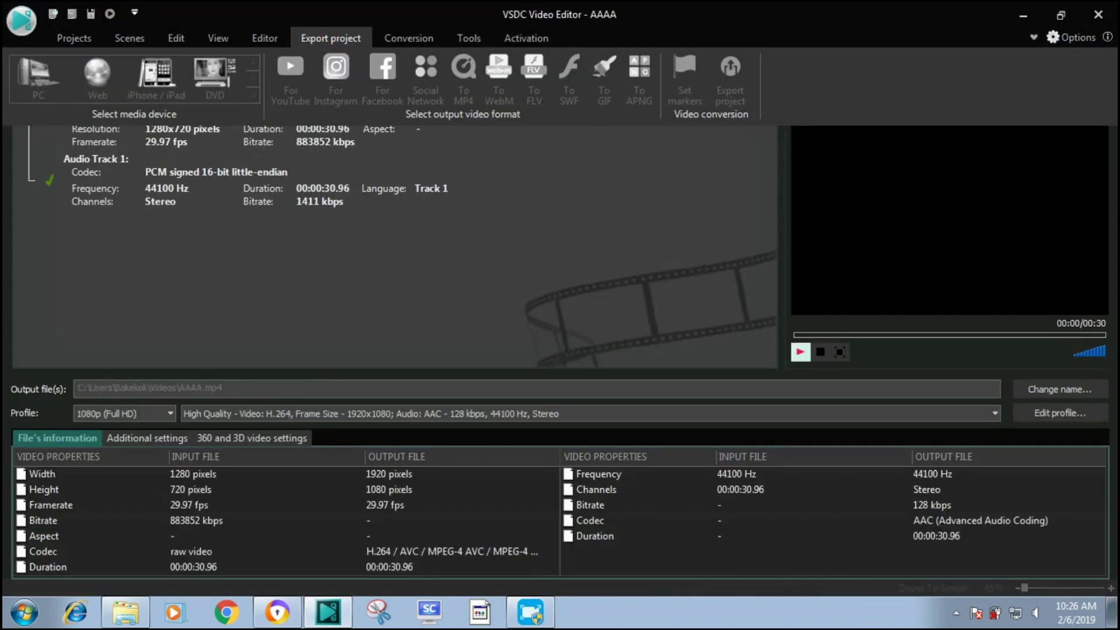
pyautogui.press('space')
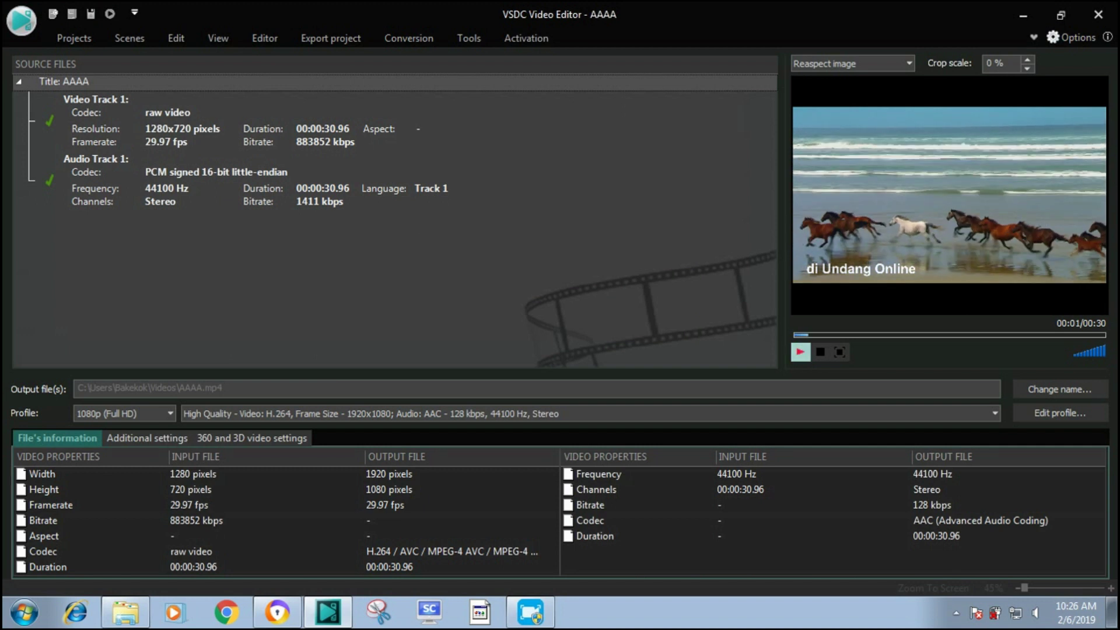
pyautogui.press('space')
# Choose Web as the export media device and YouTube as the output video format.
pyautogui.click(331, 38)
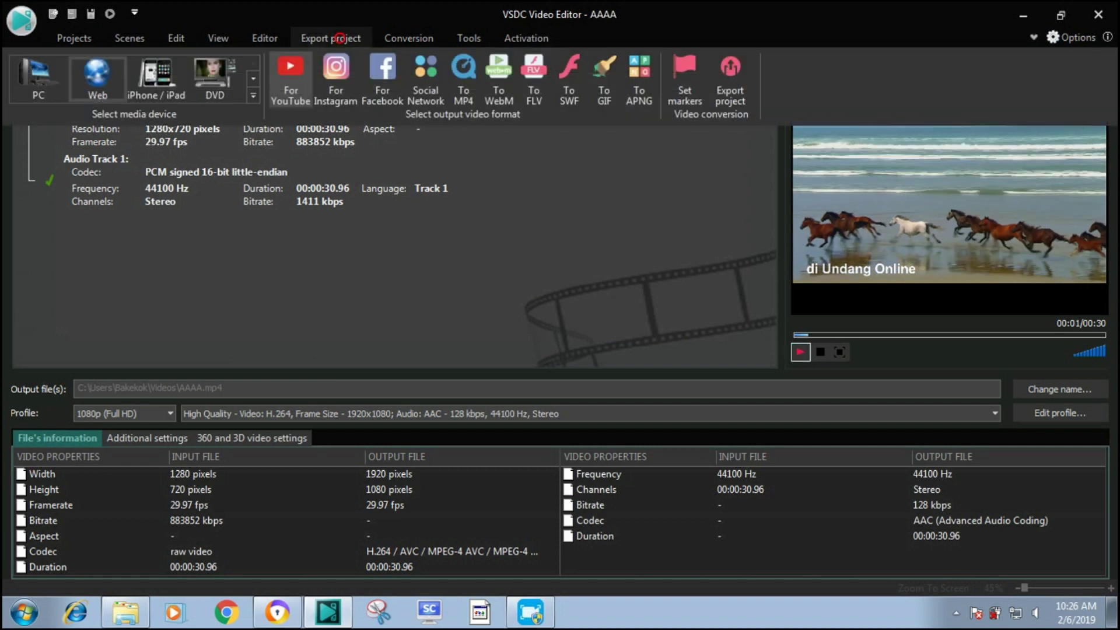
pyautogui.click(96, 77)
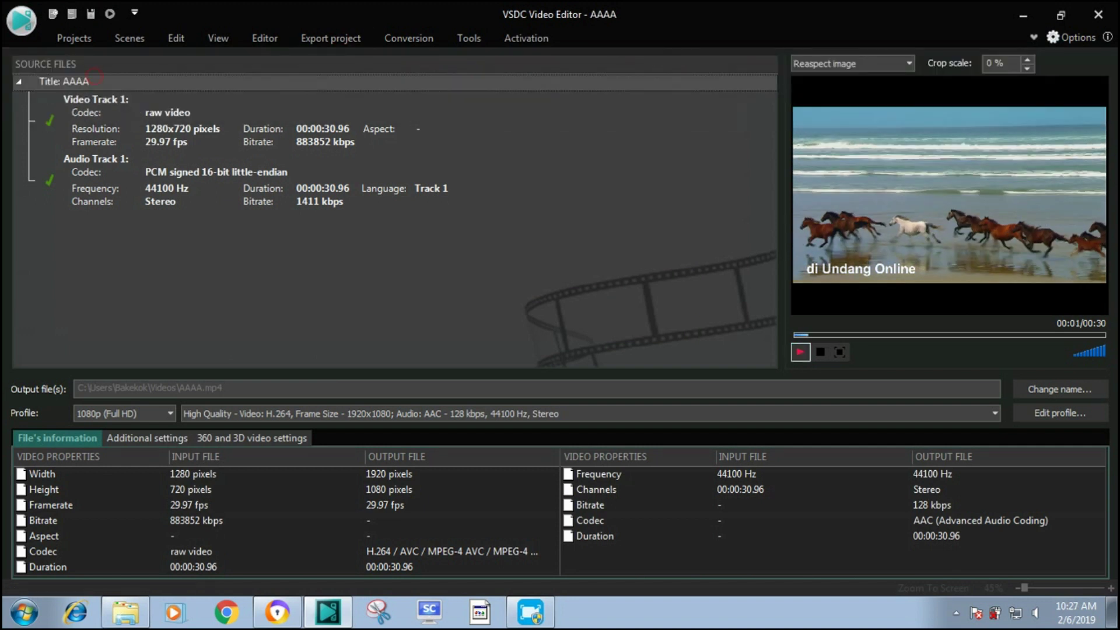
pyautogui.click(331, 37)
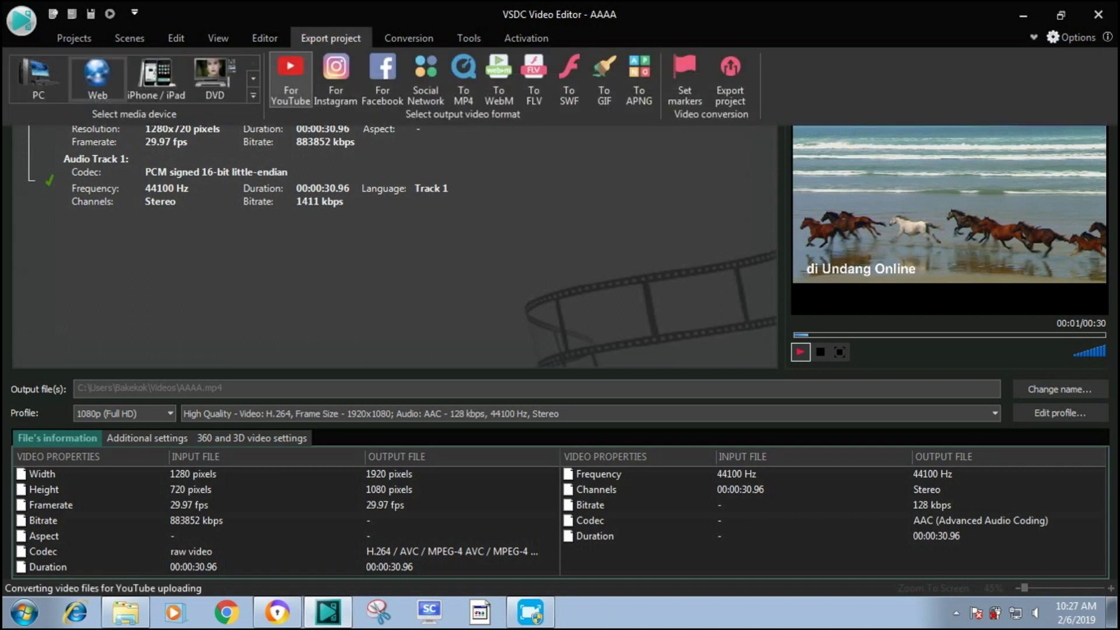
pyautogui.click(289, 73)
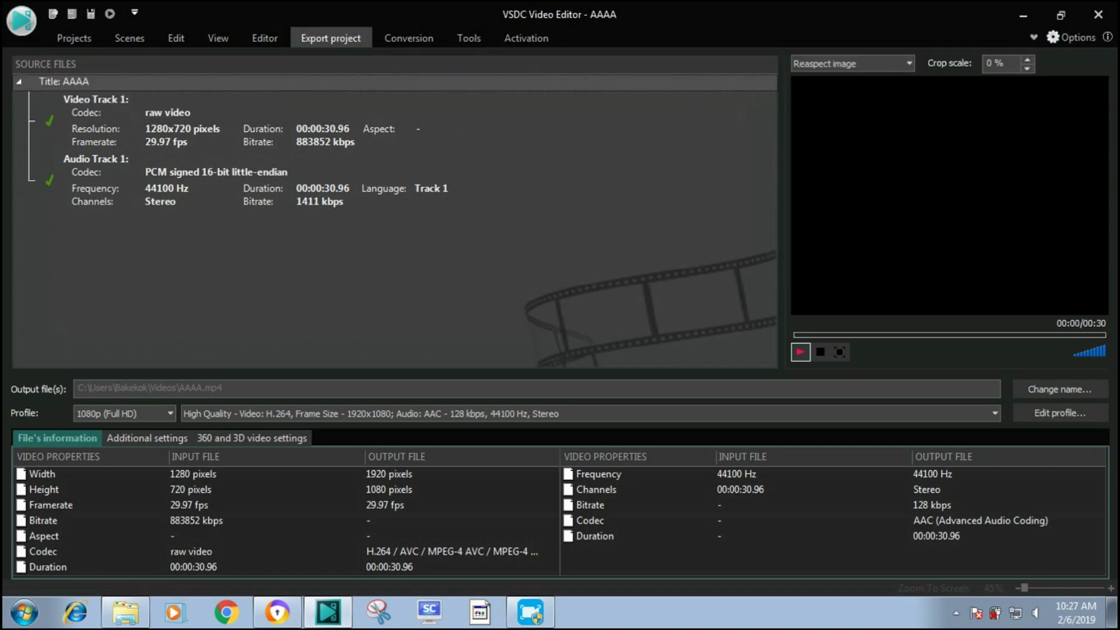
# Export the project as AAAA.mp4, continuing without the premium features, and decline uploading the converted video to YouTube.
pyautogui.click(331, 38)
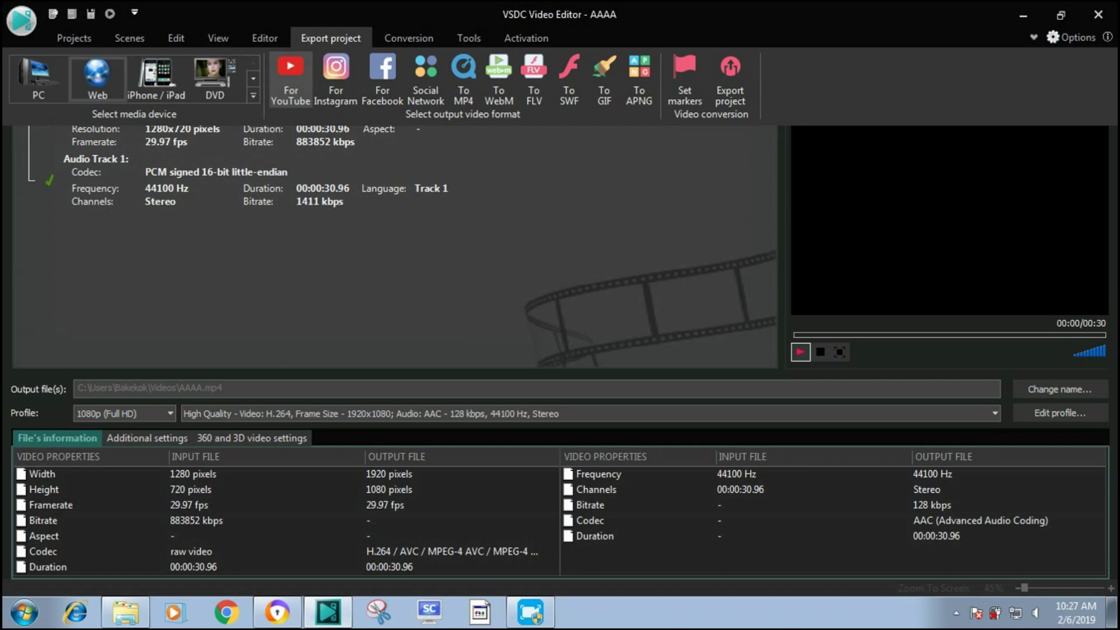
pyautogui.click(730, 66)
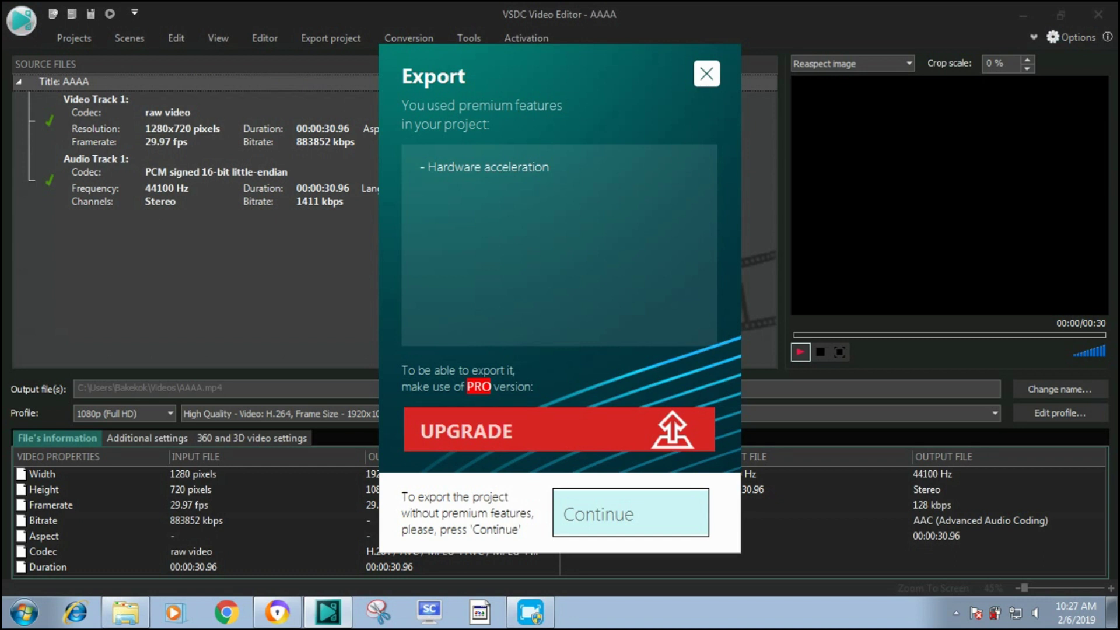
pyautogui.click(596, 515)
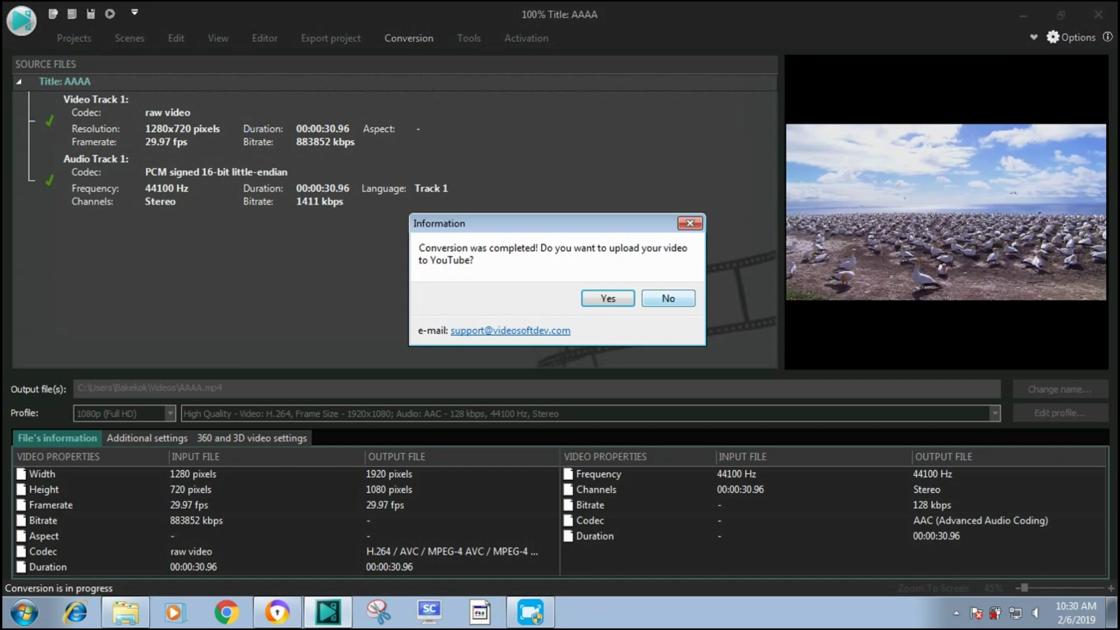
pyautogui.click(668, 298)
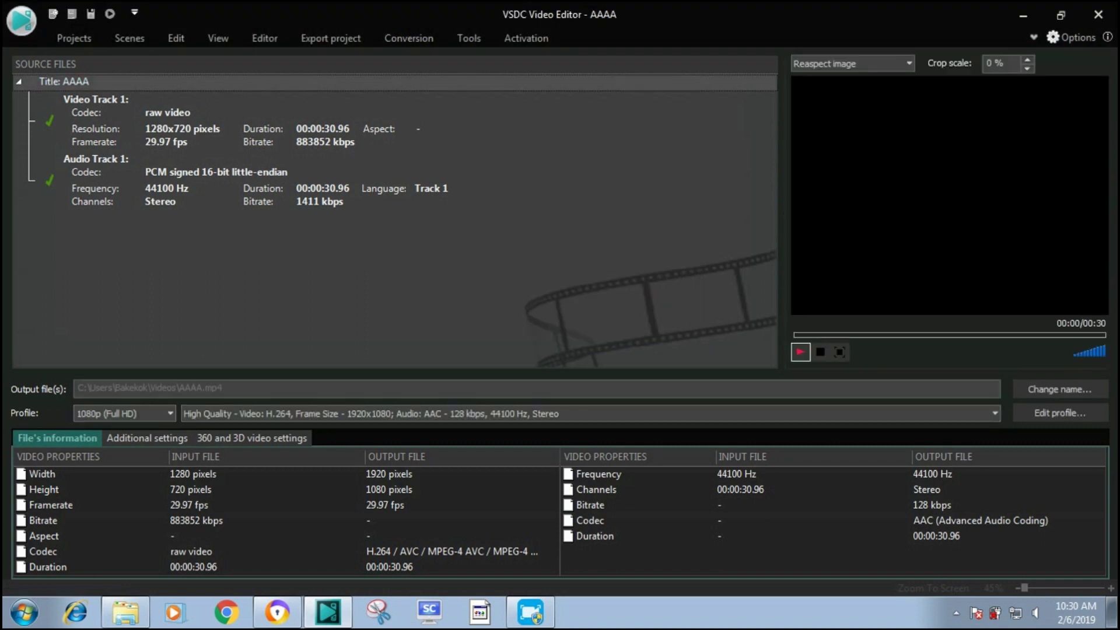